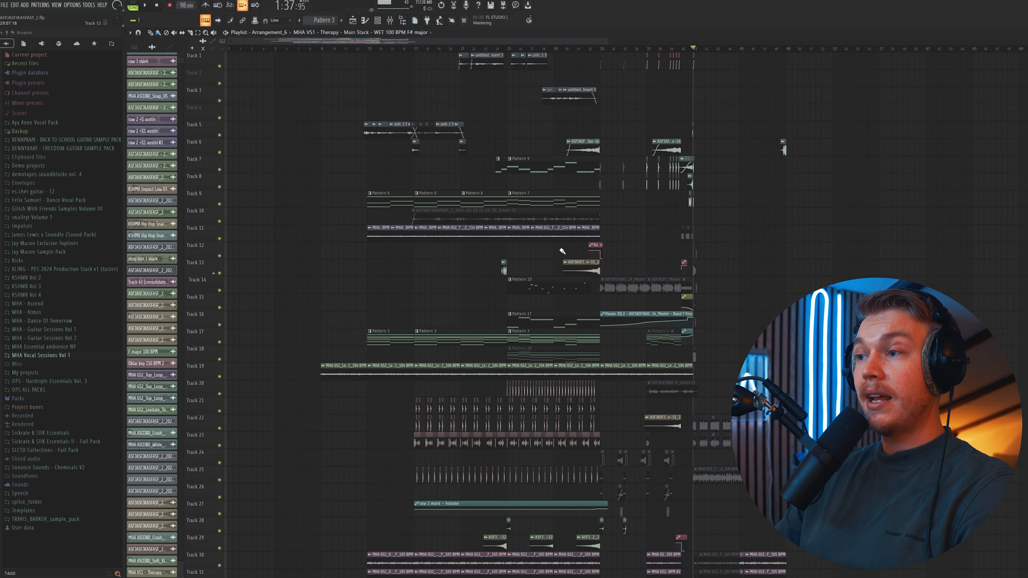
- Switch to the empty Pattern 53 for a new chord part
{"action": "scroll", "coordinate": [577, 181], "scroll_direction": "down", "scroll_amount": 5}
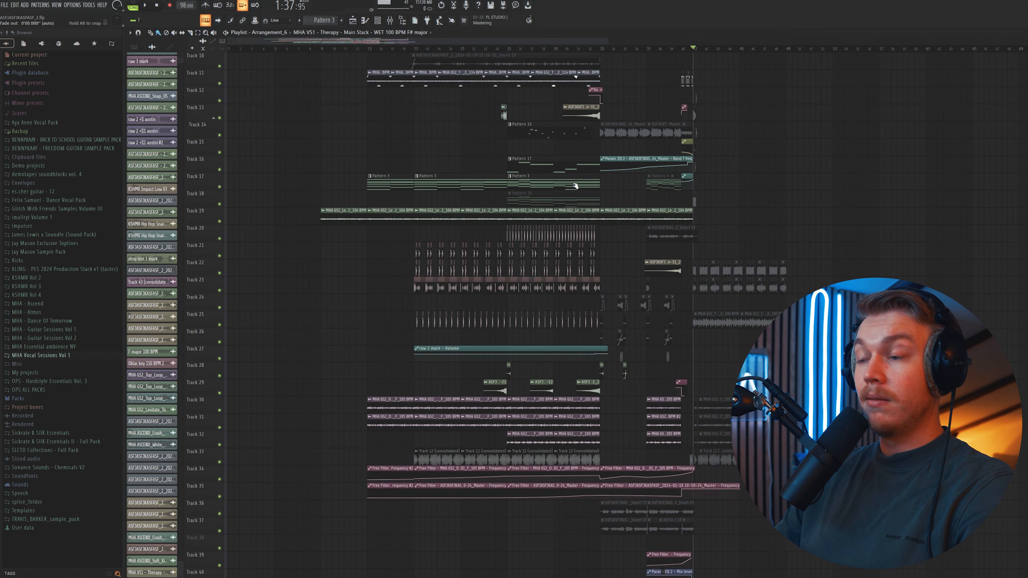
{"action": "scroll", "coordinate": [352, 99], "scroll_direction": "up", "scroll_amount": 5}
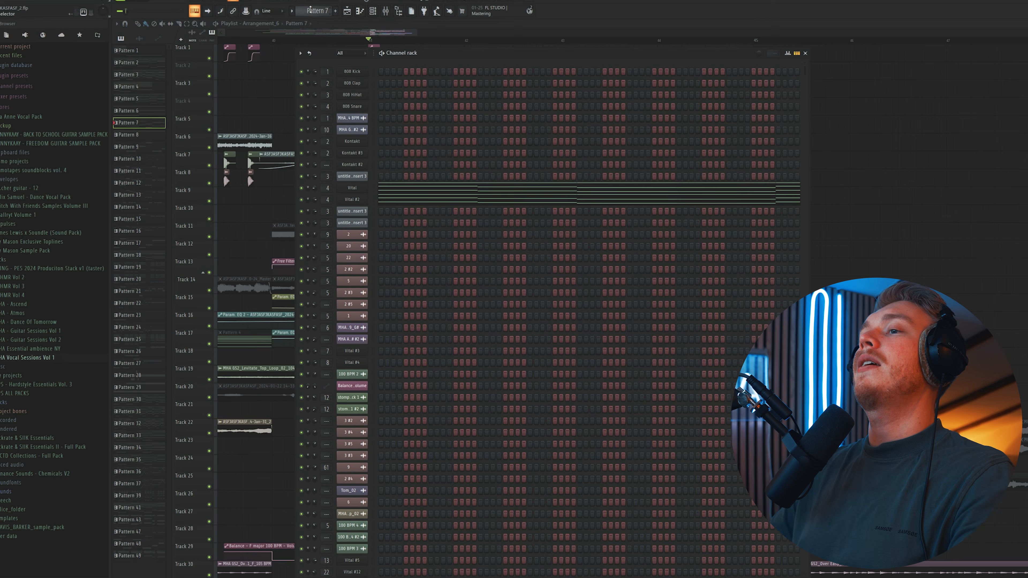
{"action": "scroll", "coordinate": [310, 10], "scroll_direction": "down", "scroll_amount": 1}
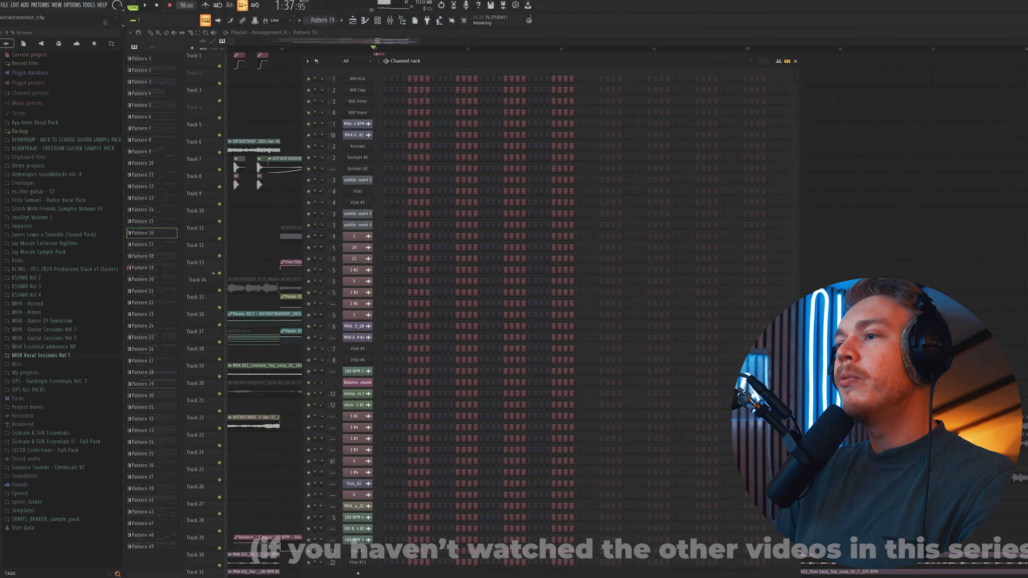
{"action": "key", "text": "KP_Add"}
{"action": "key", "text": "KP_Add"}
{"action": "key", "text": "KP_Add"}
{"action": "key", "text": "KP_Add"}
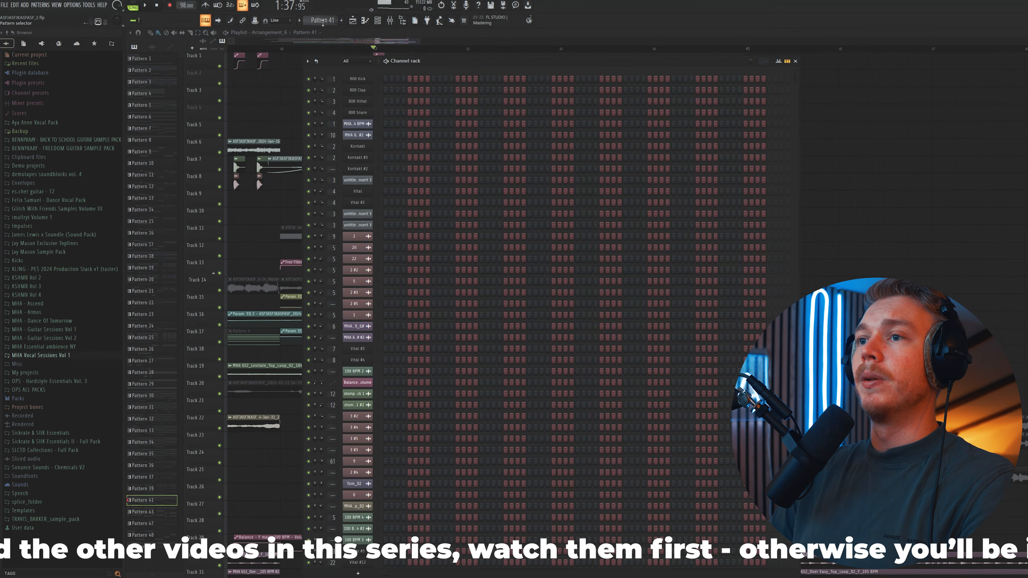
{"action": "scroll", "coordinate": [446, 260], "scroll_direction": "down", "scroll_amount": 10}
- Load the Chords_Blue preset from MHA Vital Soundbank Vol 3 into the new Vital #20 channel
{"action": "left_click", "coordinate": [340, 358]}
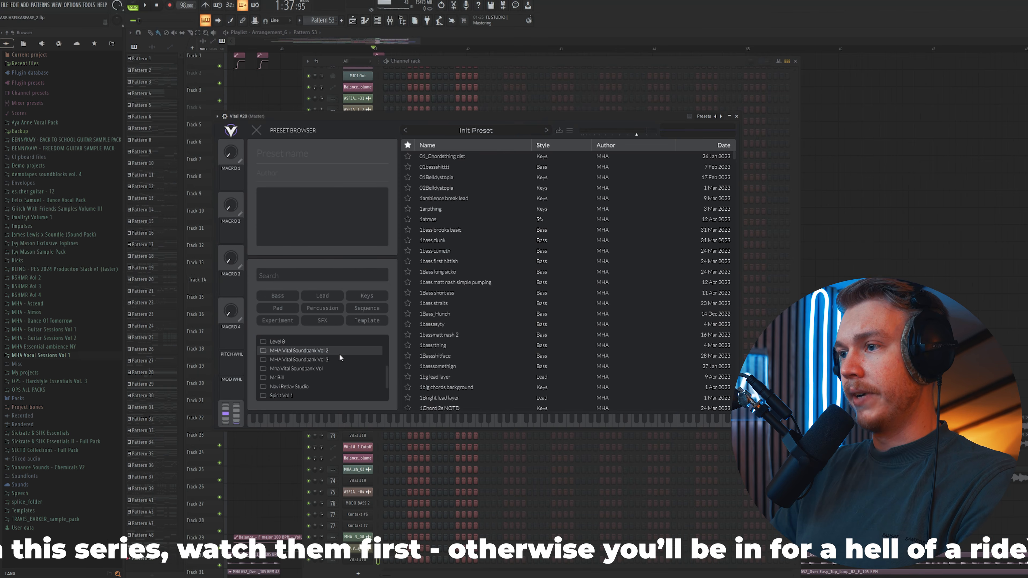
{"action": "left_click", "coordinate": [340, 360]}
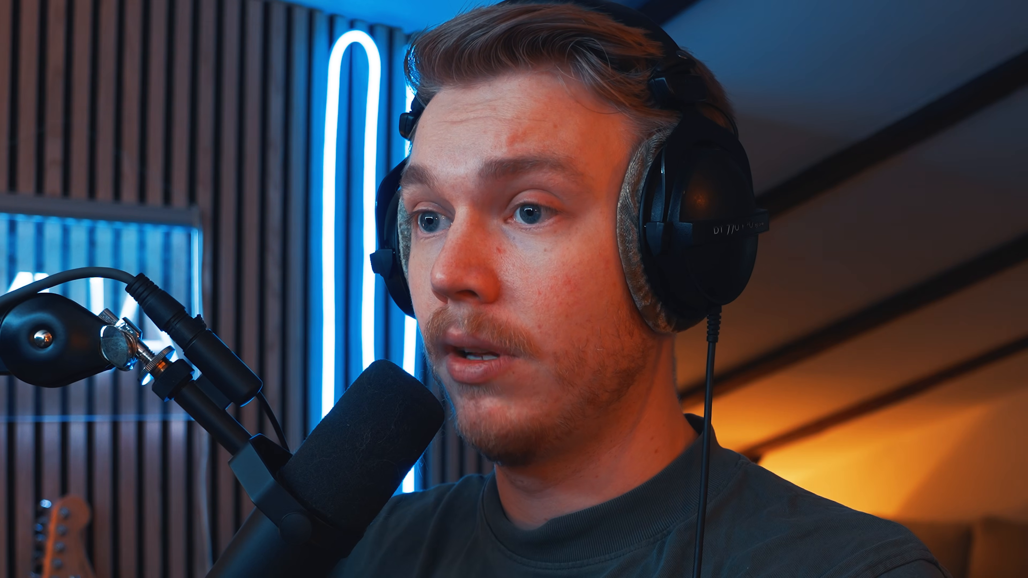
{"action": "left_click", "coordinate": [507, 227]}
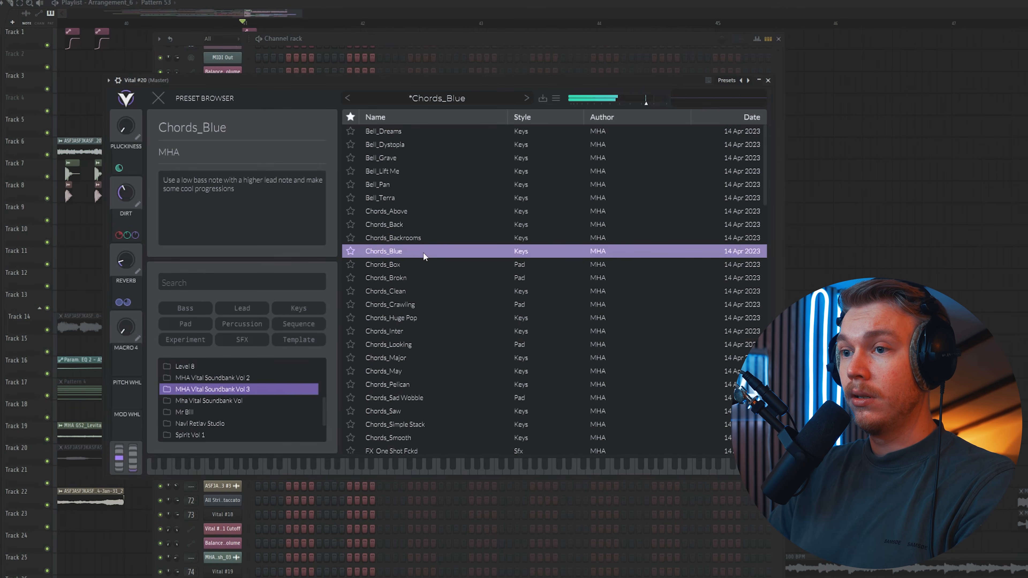
{"action": "left_click", "coordinate": [195, 474]}
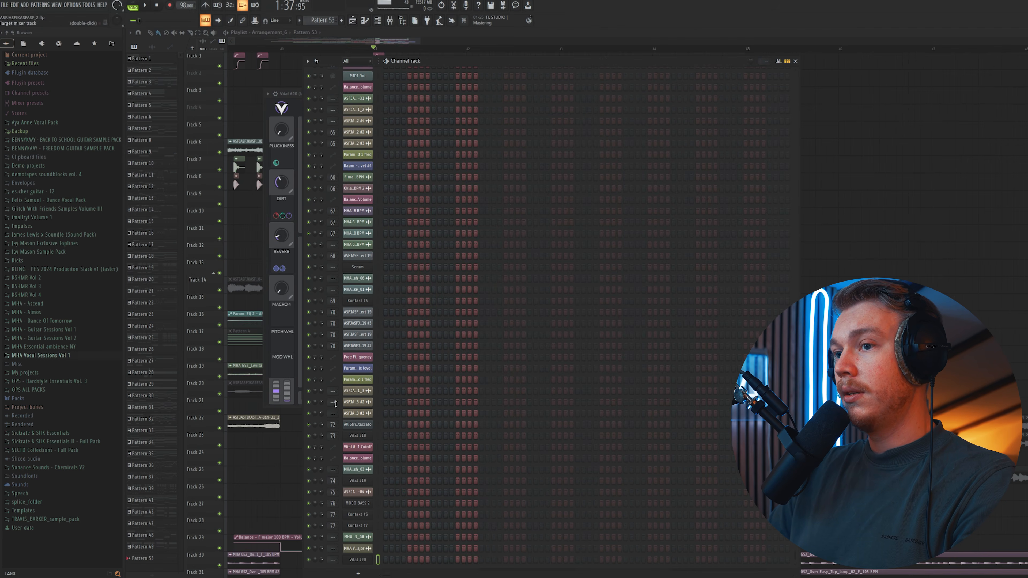
{"action": "right_click", "coordinate": [365, 560]}
{"action": "left_click", "coordinate": [395, 473]}
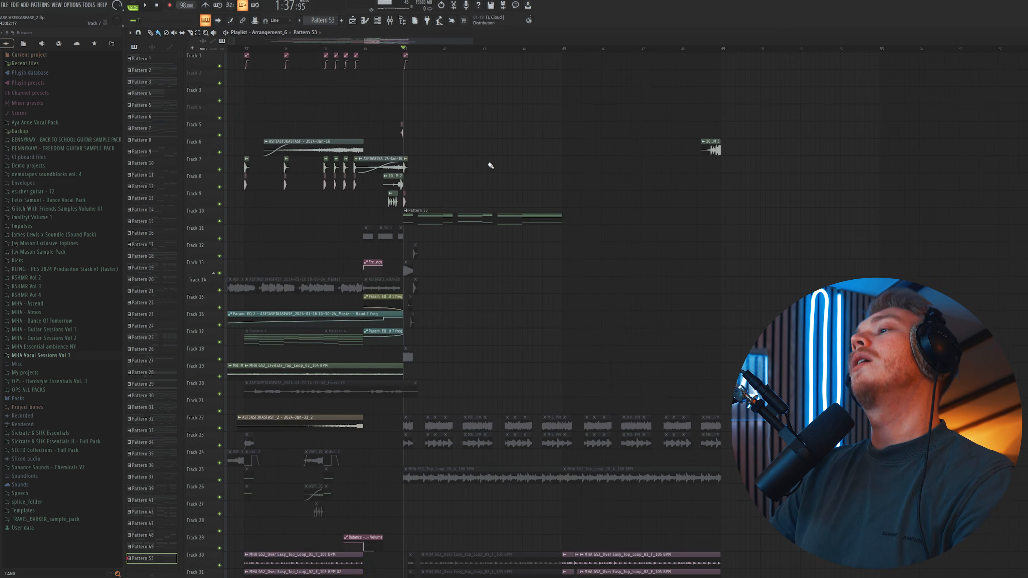
- Find the drop test 1 mark vocal clip in the arrangement, open its channel settings and show its mixer insert
{"action": "scroll", "coordinate": [492, 169], "scroll_direction": "up", "scroll_amount": 5}
{"action": "scroll", "coordinate": [500, 178], "scroll_direction": "down", "scroll_amount": 10}
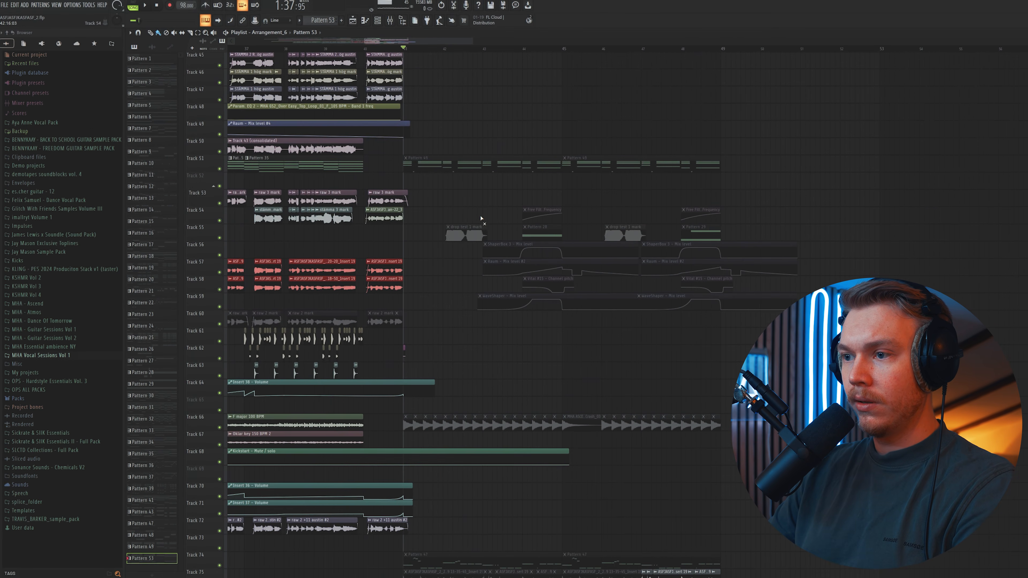
{"action": "scroll", "coordinate": [449, 47], "scroll_direction": "up", "scroll_amount": 4}
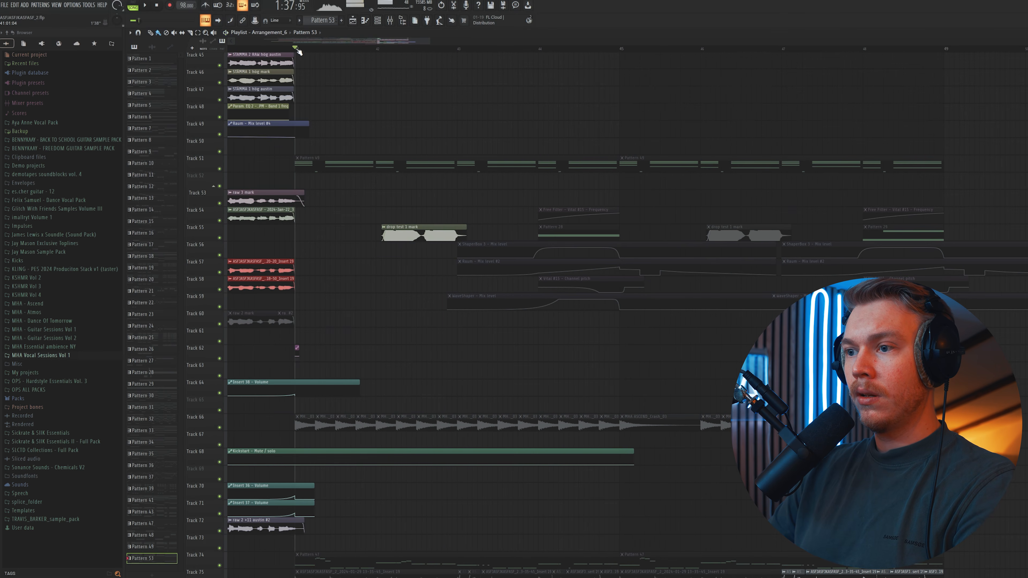
{"action": "scroll", "coordinate": [299, 51], "scroll_direction": "down", "scroll_amount": 1}
{"action": "scroll", "coordinate": [452, 150], "scroll_direction": "up", "scroll_amount": 4}
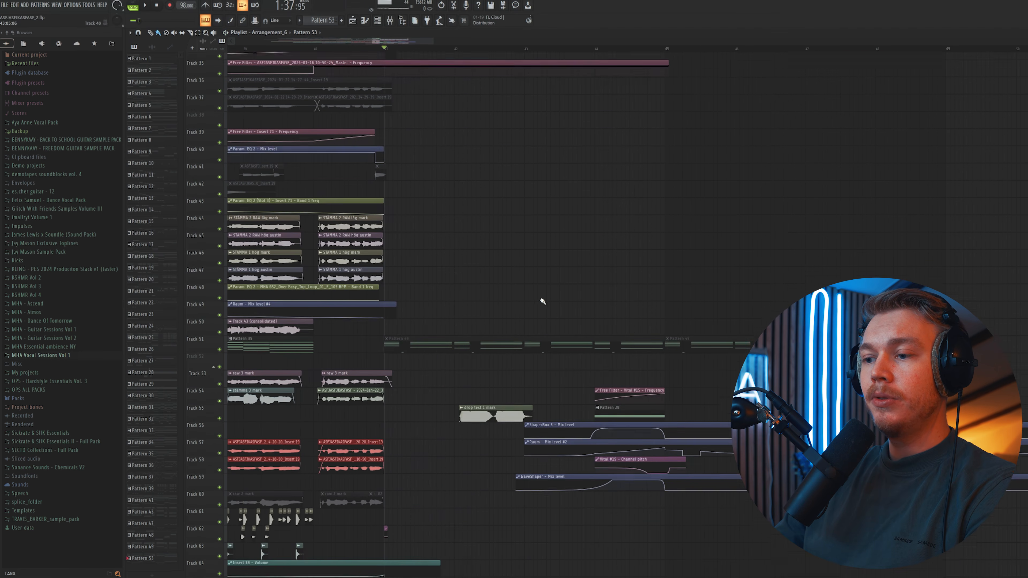
{"action": "left_click", "coordinate": [478, 415]}
{"action": "left_click", "coordinate": [414, 299]}
{"action": "double_click", "coordinate": [445, 304]}
{"action": "key", "text": "F9"}
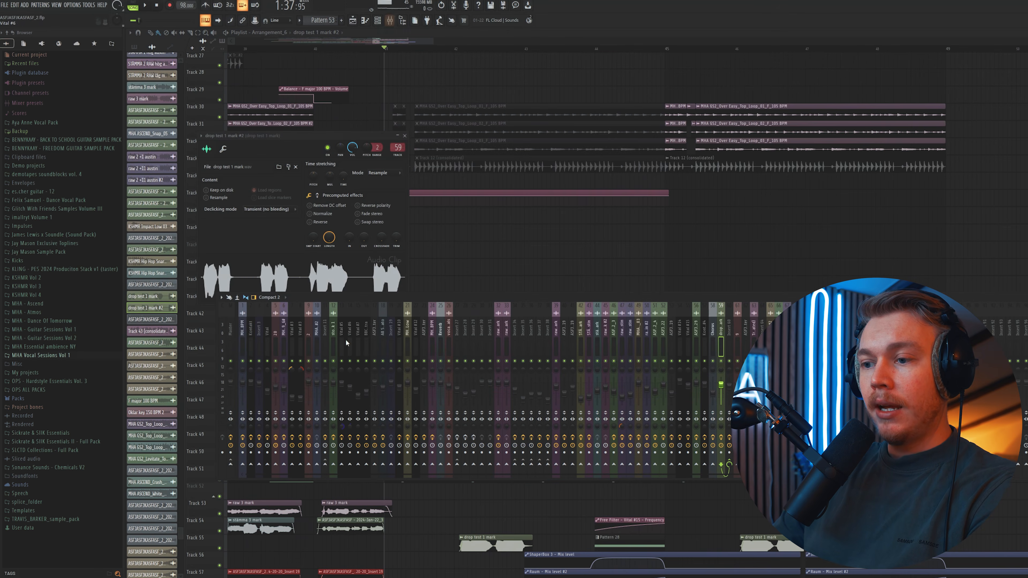
{"action": "key", "text": "Escape"}
{"action": "scroll", "coordinate": [566, 170], "scroll_direction": "up", "scroll_amount": 5}
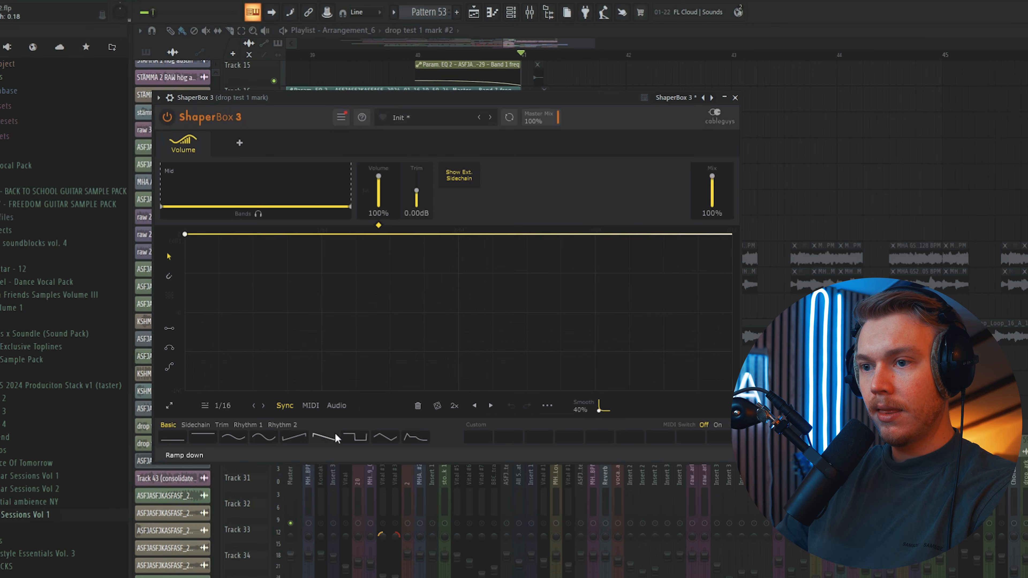
- Apply the Ramp down volume shape in ShaperBox 3 on the drop test 1 mark insert and adjust the Raum reverb mix
{"action": "left_click", "coordinate": [333, 438]}
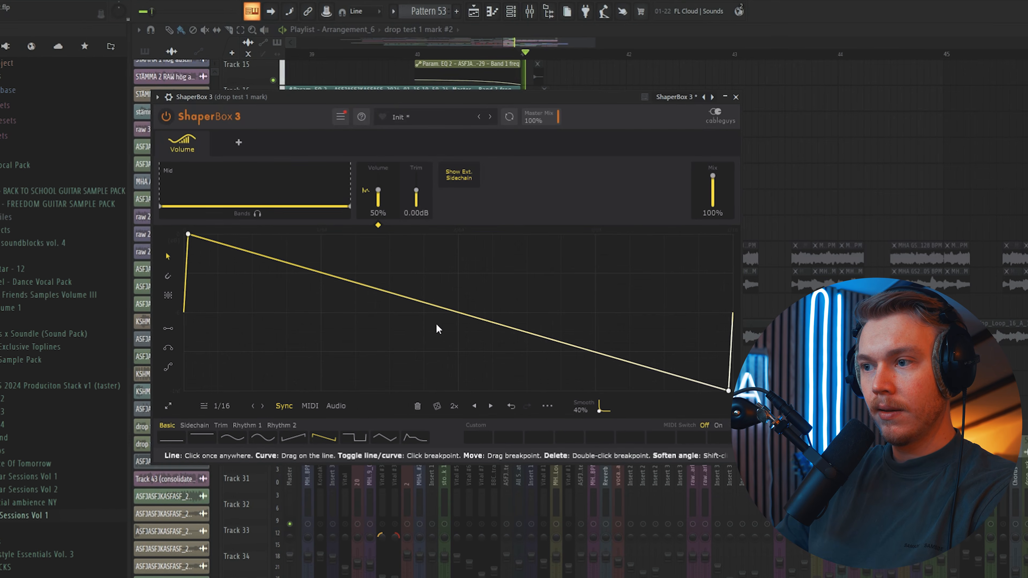
{"action": "key", "text": "space"}
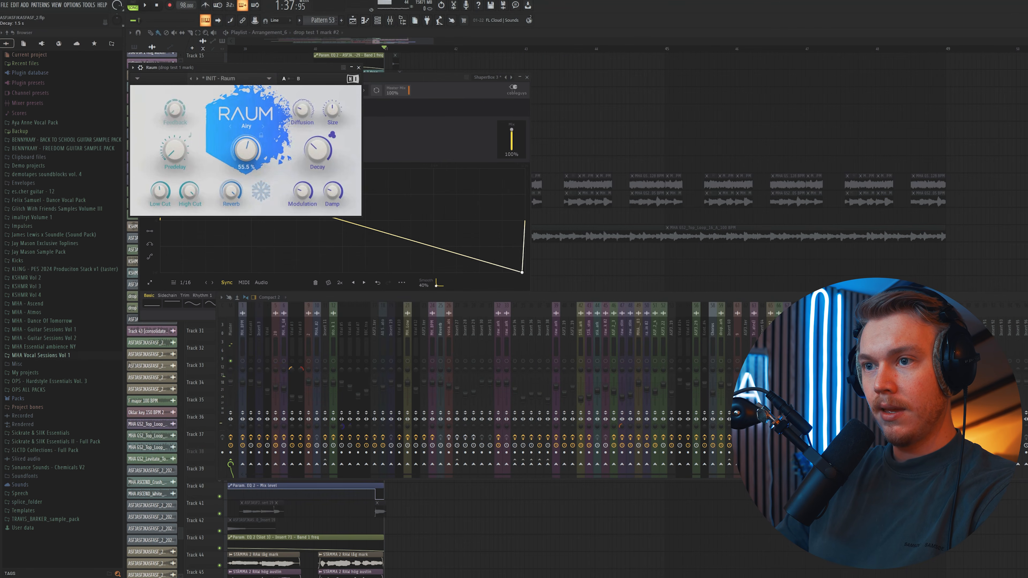
{"action": "key", "text": "space"}
{"action": "left_click_drag", "start_coordinate": [246, 150], "coordinate": [253, 152]}
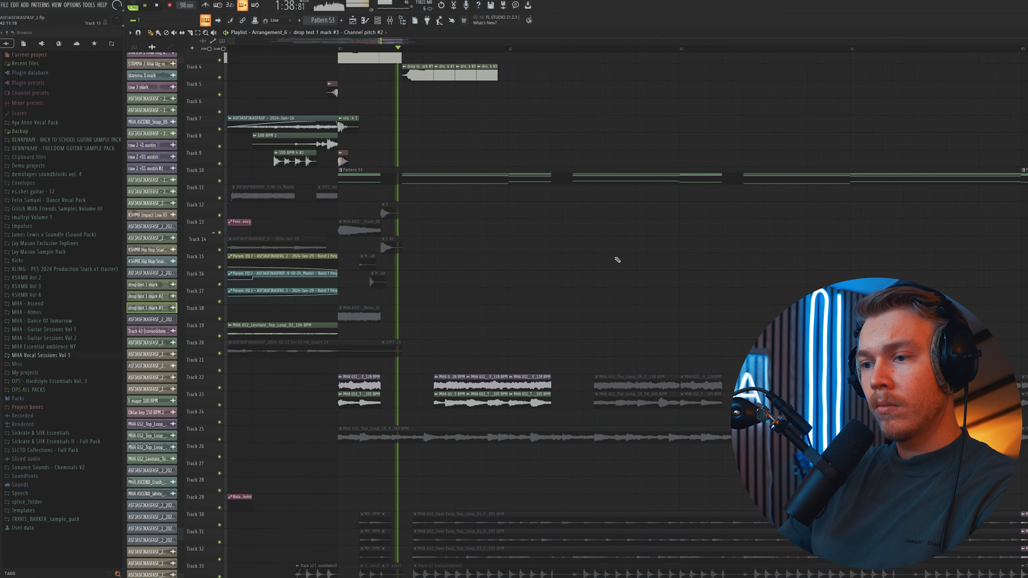
- Stop playback and replace the drop test 1 mark #3 channel pitch automation clip at bar 43
{"action": "key", "text": "space"}
{"action": "scroll", "coordinate": [599, 221], "scroll_direction": "up", "scroll_amount": 3}
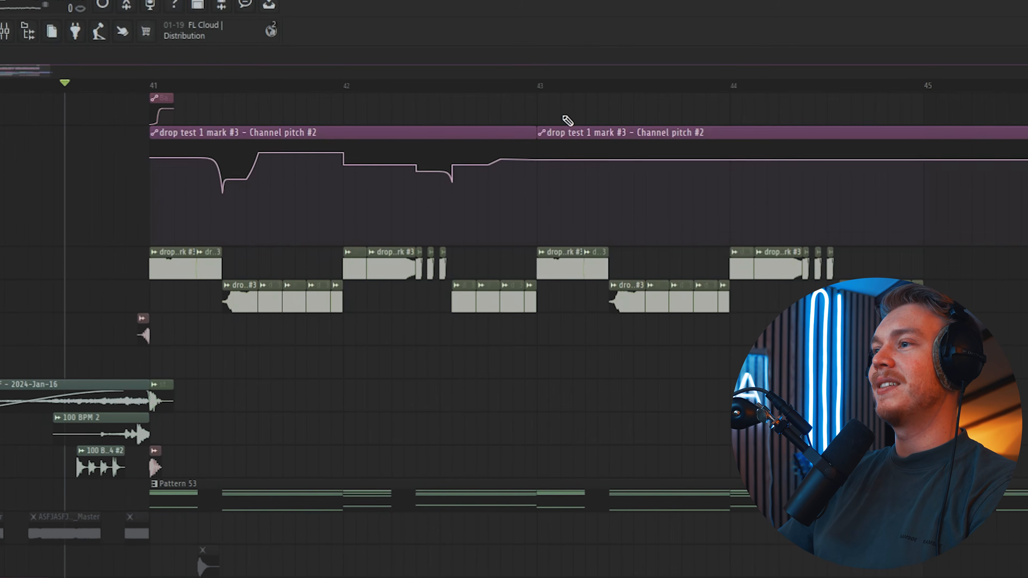
{"action": "right_click", "coordinate": [564, 129]}
{"action": "left_click", "coordinate": [541, 132]}
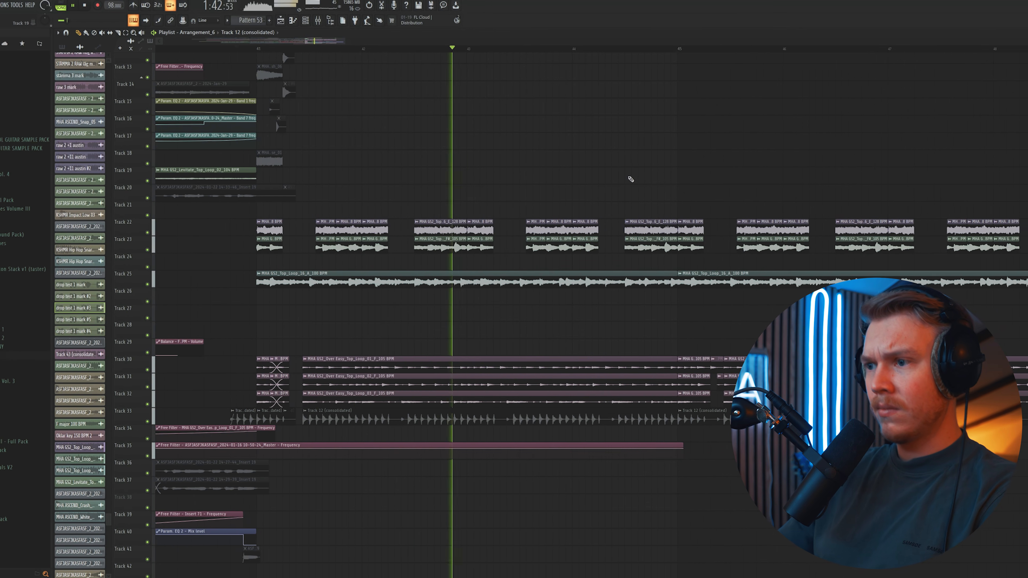
- Shrink Track 3 to a normal height and move the Raum mute/solo automation clip up to Track 1
{"action": "scroll", "coordinate": [636, 243], "scroll_direction": "up", "scroll_amount": 2}
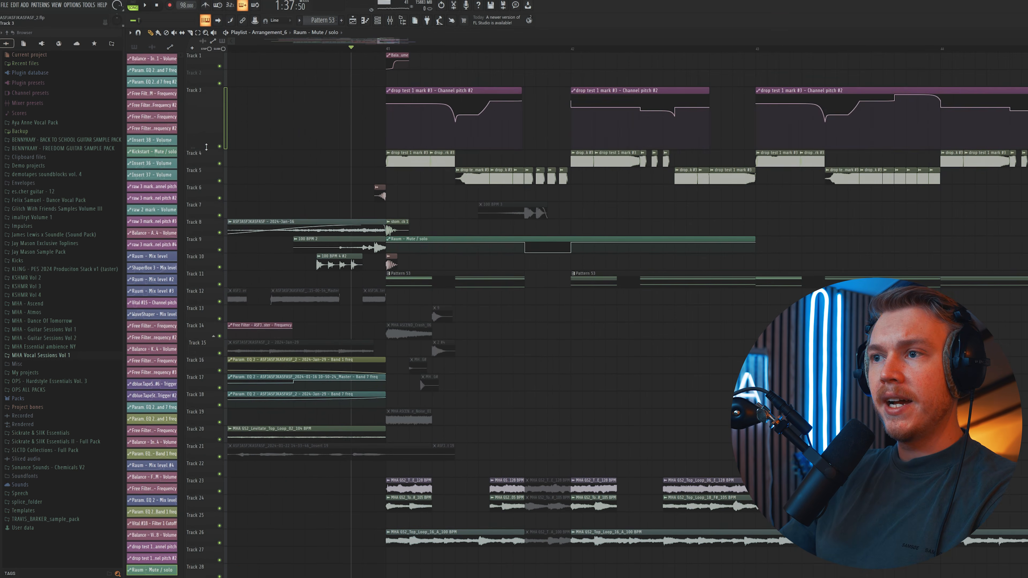
{"action": "left_click_drag", "start_coordinate": [207, 147], "coordinate": [206, 101]}
{"action": "left_click_drag", "start_coordinate": [492, 194], "coordinate": [492, 73]}
- Copy the Balance Insert 11 volume automation clip from bar 41 to bar 42 on Track 2
{"action": "scroll", "coordinate": [493, 43], "scroll_direction": "down", "scroll_amount": 2}
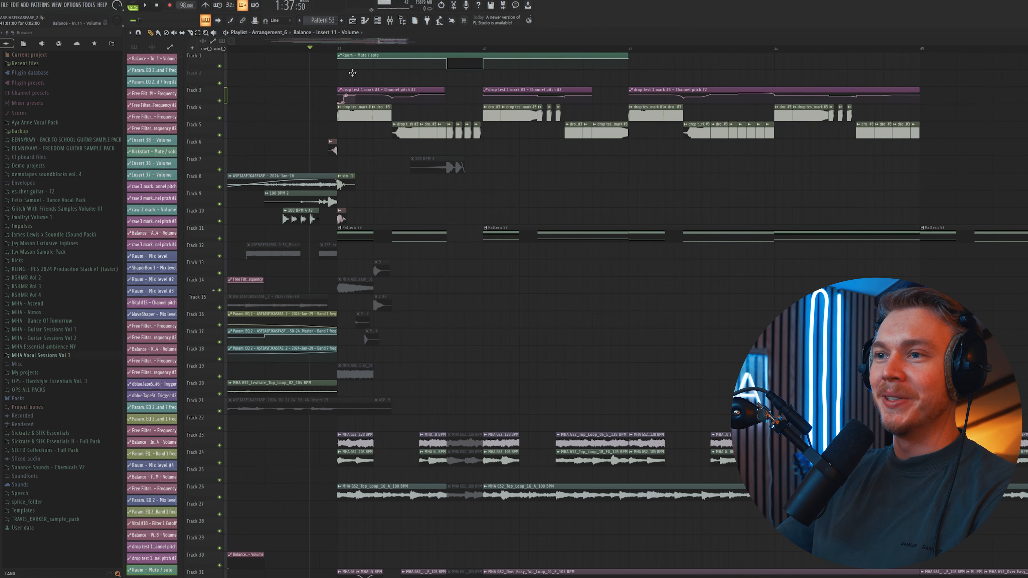
{"action": "left_click_drag", "start_coordinate": [353, 67], "coordinate": [498, 72]}
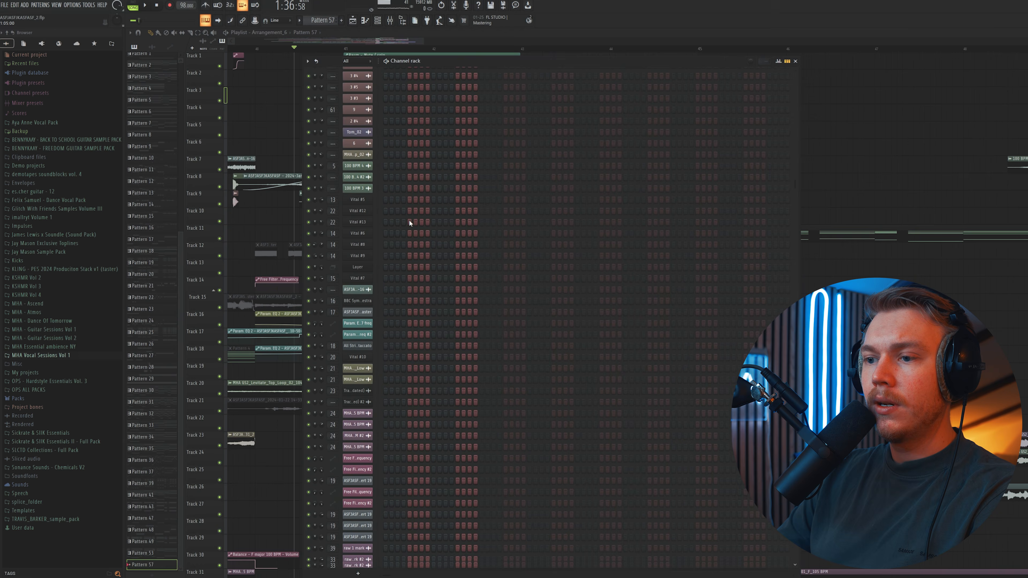
- Audition the long bass presets of MHA Vital Soundbank Vol 3 and load Long Bass_Mid Grit into Vital #21
{"action": "scroll", "coordinate": [409, 219], "scroll_direction": "down", "scroll_amount": 1}
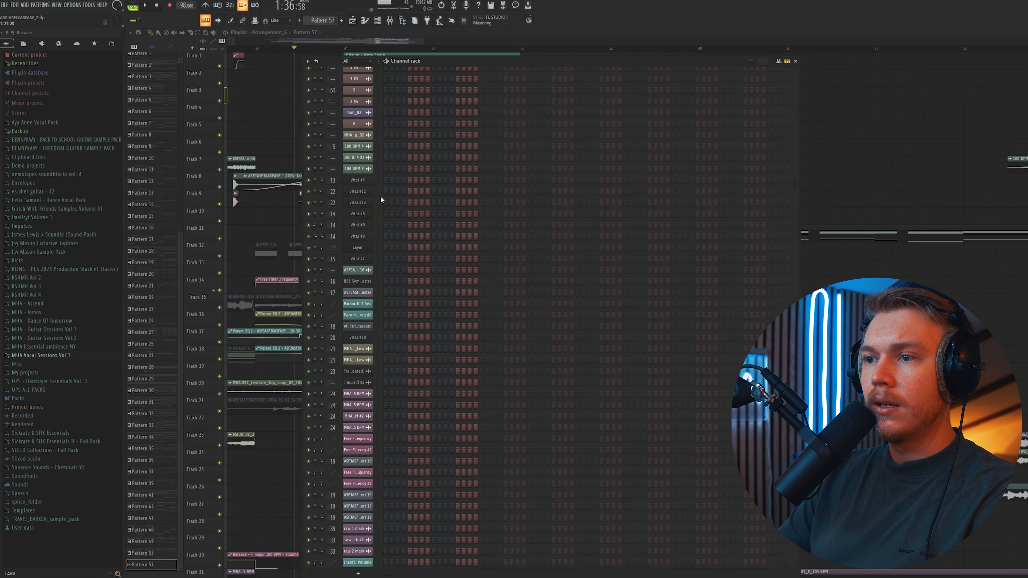
{"action": "key", "text": "F9"}
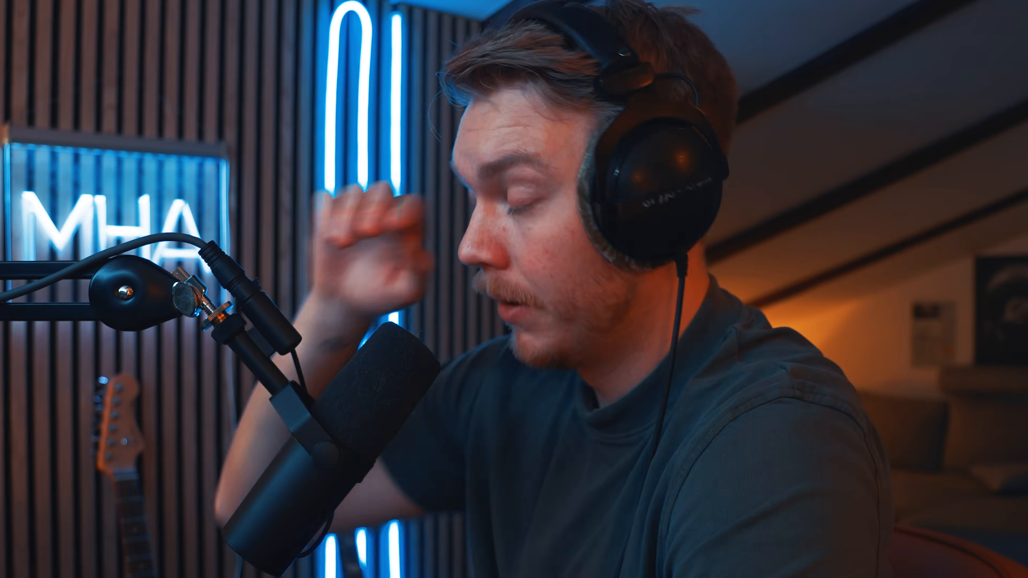
{"action": "scroll", "coordinate": [435, 310], "scroll_direction": "down", "scroll_amount": 4}
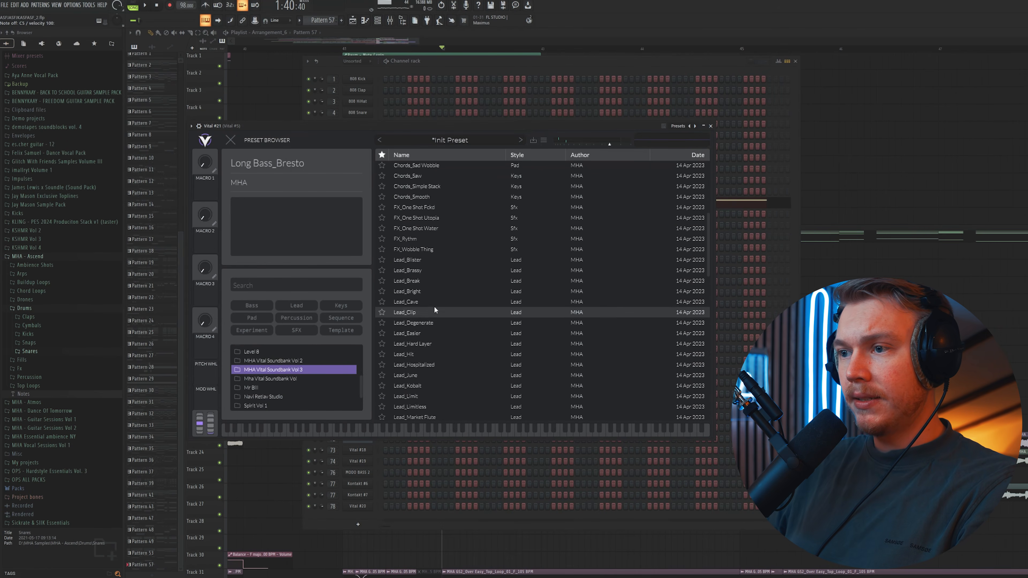
{"action": "scroll", "coordinate": [436, 324], "scroll_direction": "down", "scroll_amount": 10}
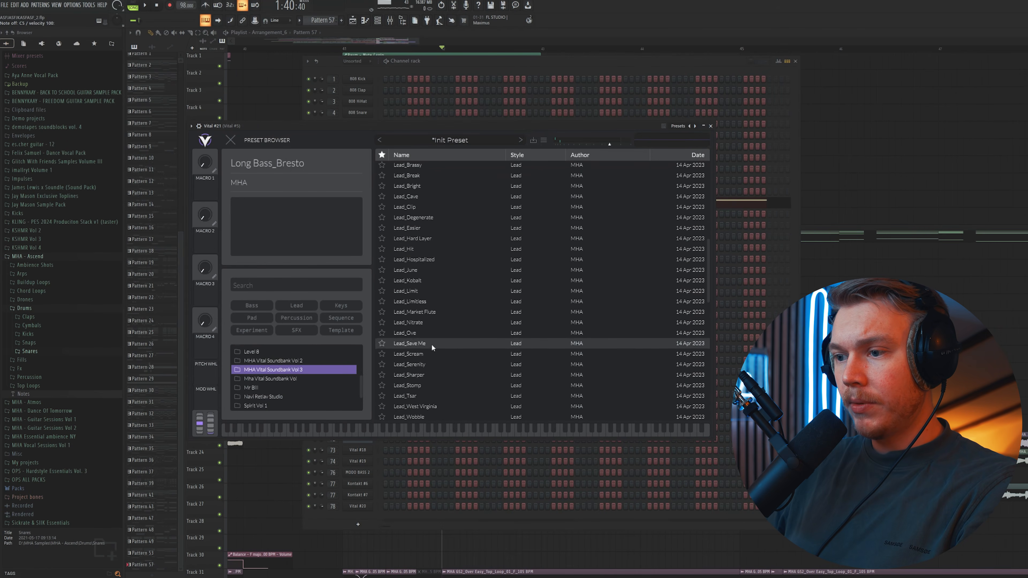
{"action": "left_click", "coordinate": [448, 325]}
{"action": "left_click", "coordinate": [450, 272]}
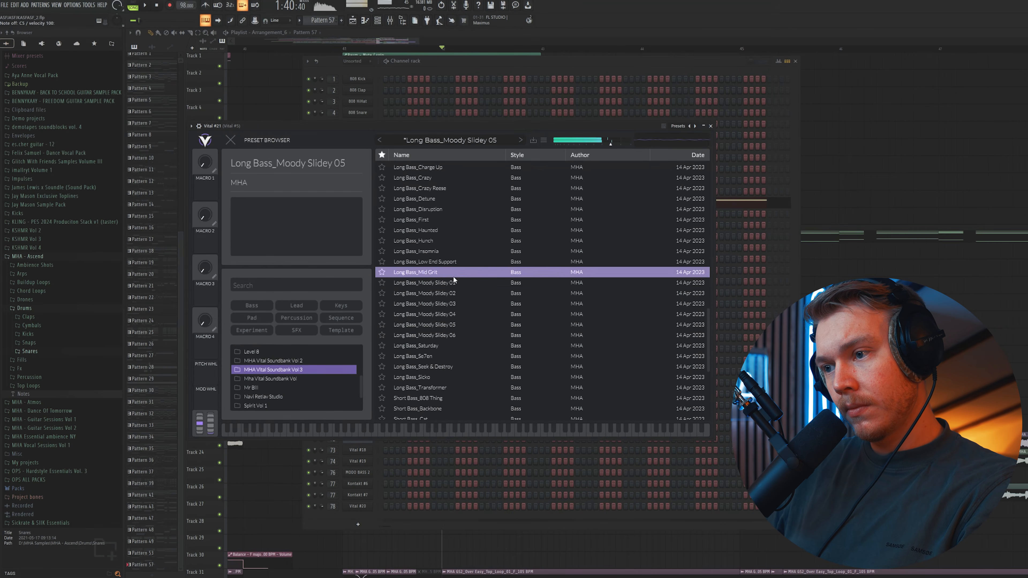
- Play Pattern 57 with the new bass layer and check its level in the mixer
{"action": "key", "text": "F6"}
{"action": "key", "text": "space"}
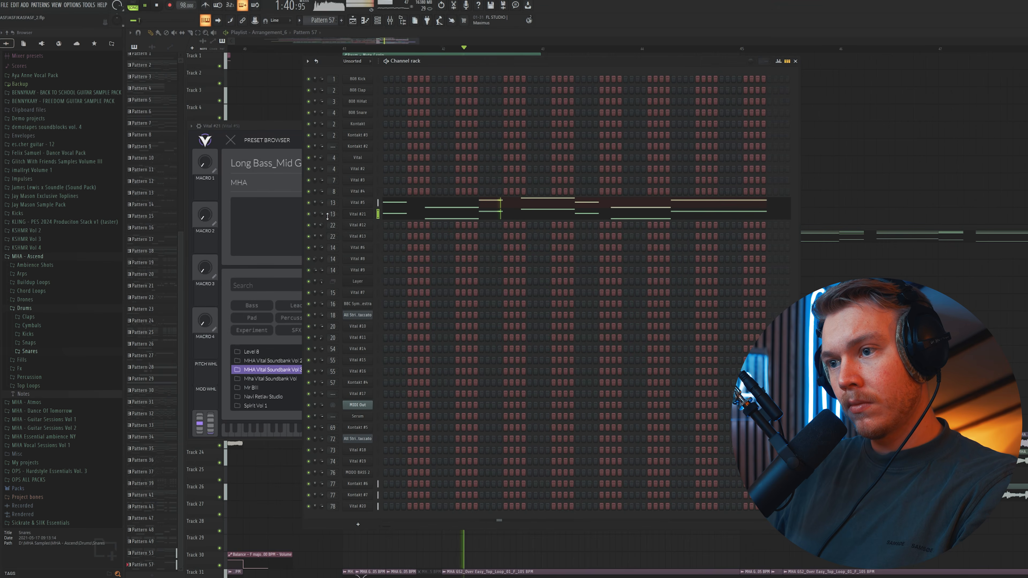
{"action": "left_click", "coordinate": [391, 21]}
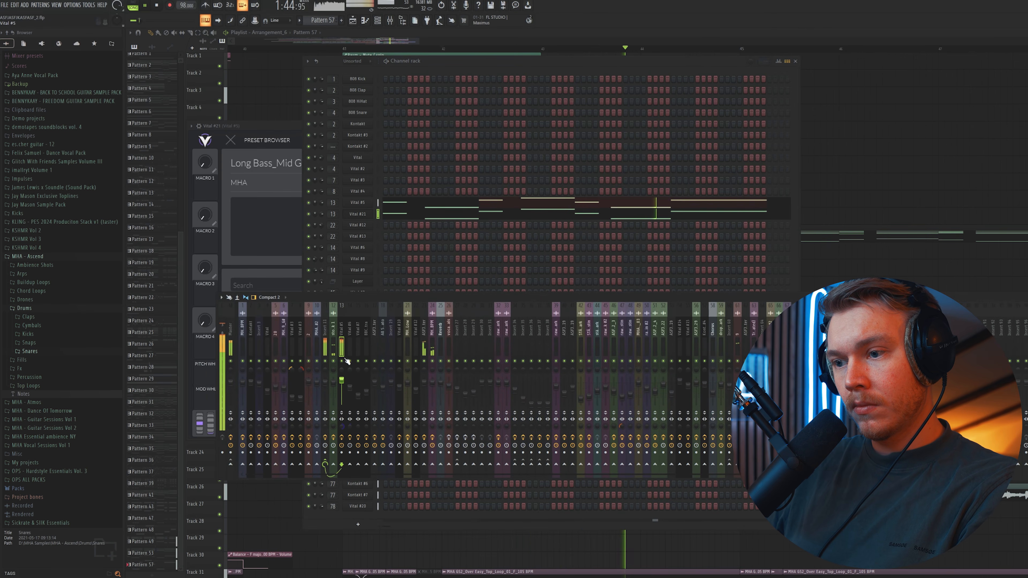
{"action": "key", "text": "space"}
{"action": "scroll", "coordinate": [439, 320], "scroll_direction": "down", "scroll_amount": 5}
{"action": "left_click", "coordinate": [461, 275]}
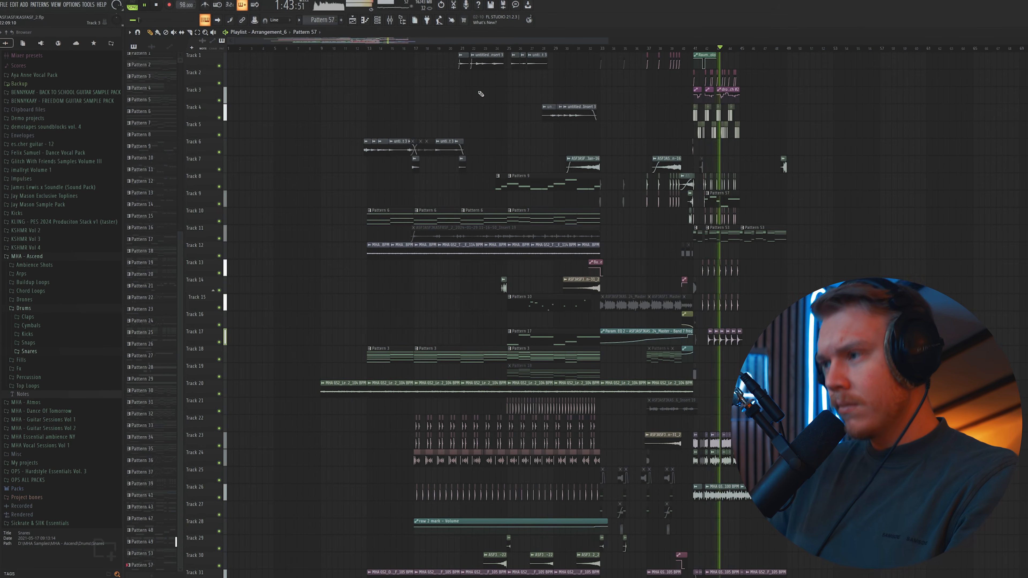
{"action": "scroll", "coordinate": [776, 36], "scroll_direction": "up", "scroll_amount": 6}
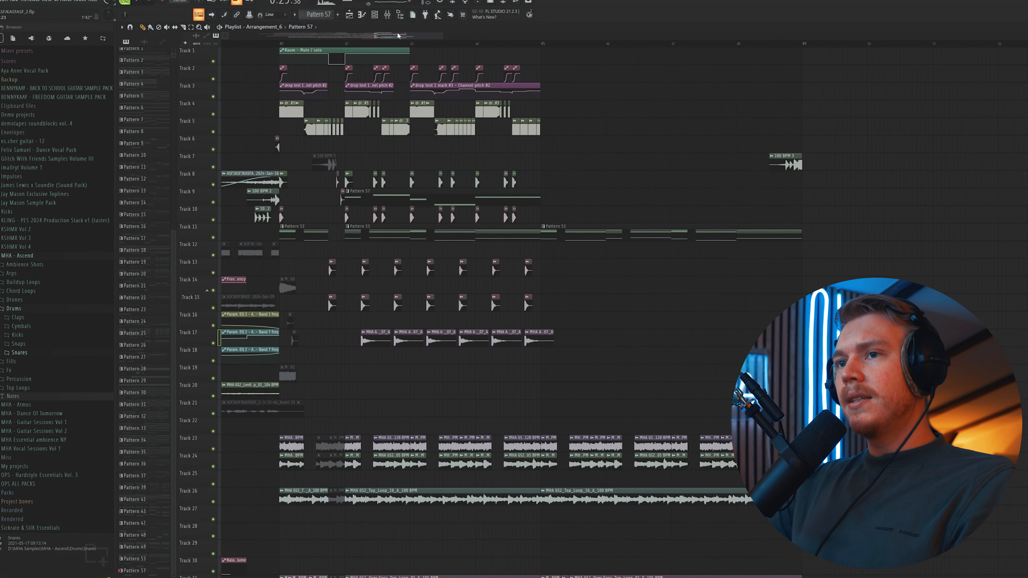
{"action": "scroll", "coordinate": [403, 45], "scroll_direction": "down", "scroll_amount": 2}
{"action": "scroll", "coordinate": [403, 46], "scroll_direction": "down", "scroll_amount": 1}
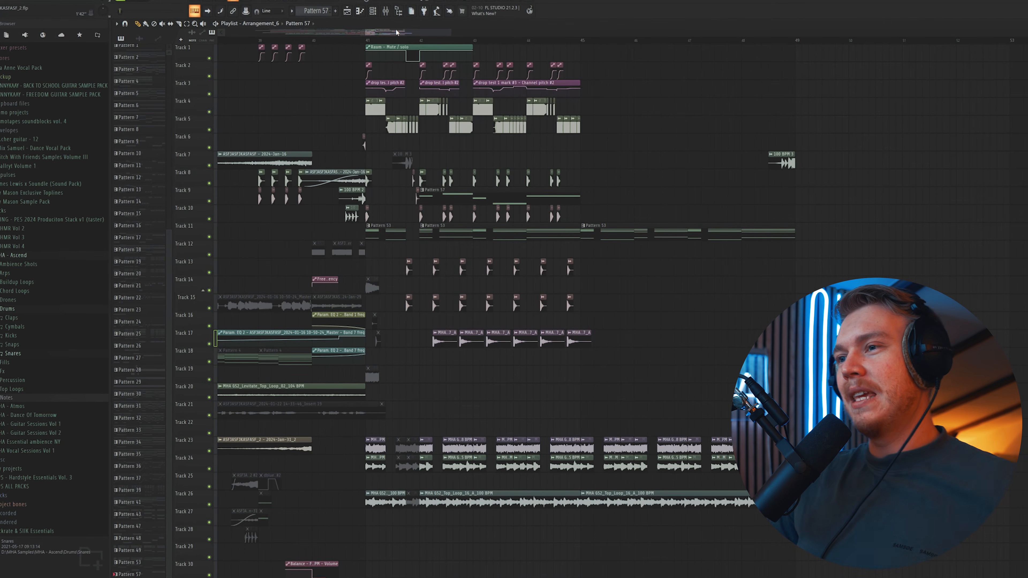
{"action": "scroll", "coordinate": [519, 279], "scroll_direction": "down", "scroll_amount": 3}
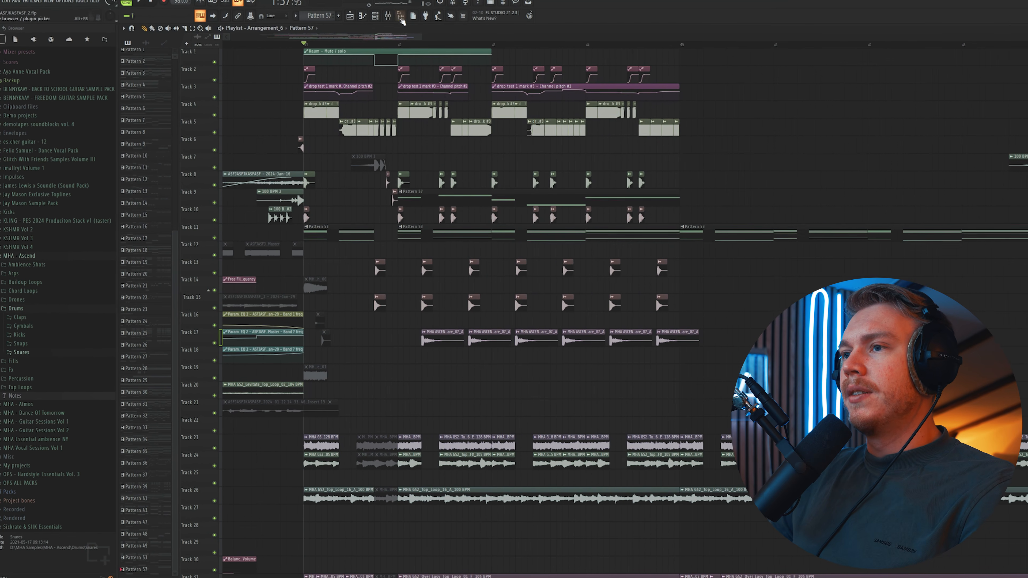
{"action": "left_click", "coordinate": [388, 16]}
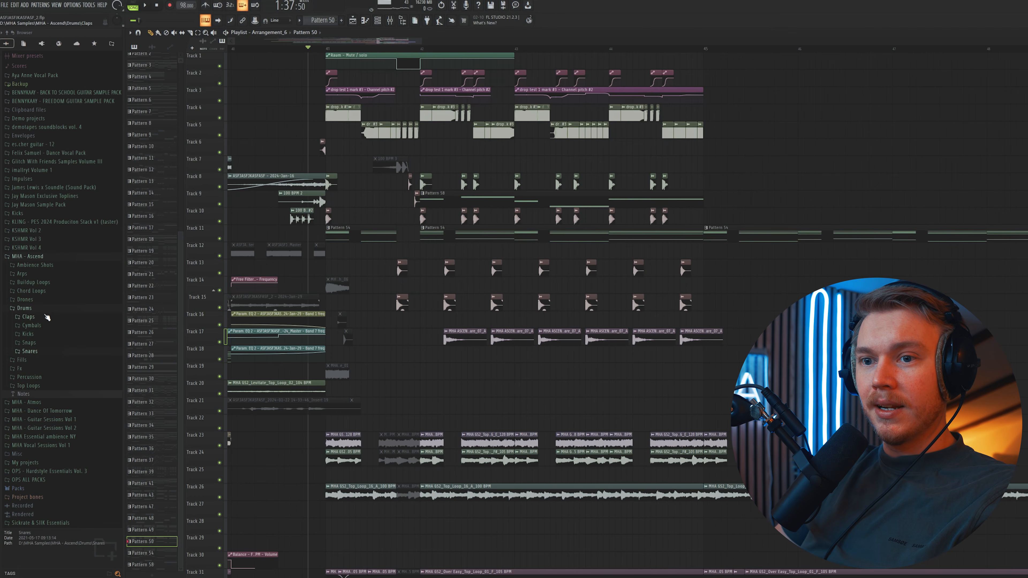
- Add the MHA ASCEND_Medium_Upsweep_01 sample from the MHA - Ascend pack to Track 20 at the start of the drop
{"action": "left_click", "coordinate": [41, 311]}
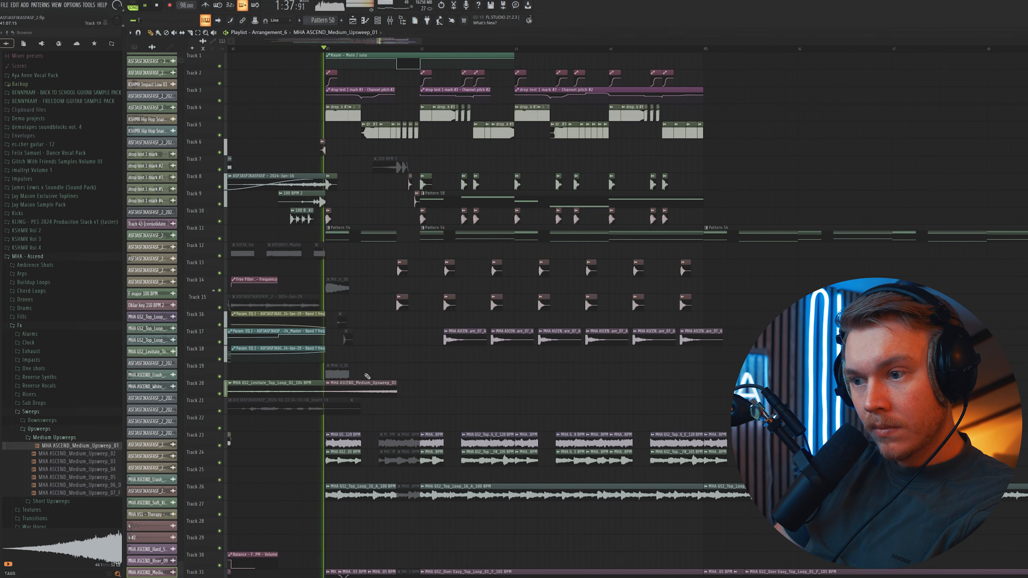
- Check the channel settings of the MHA ASCEND_Medium_Upsweep_01 sample on Track 20
{"action": "double_click", "coordinate": [364, 384]}
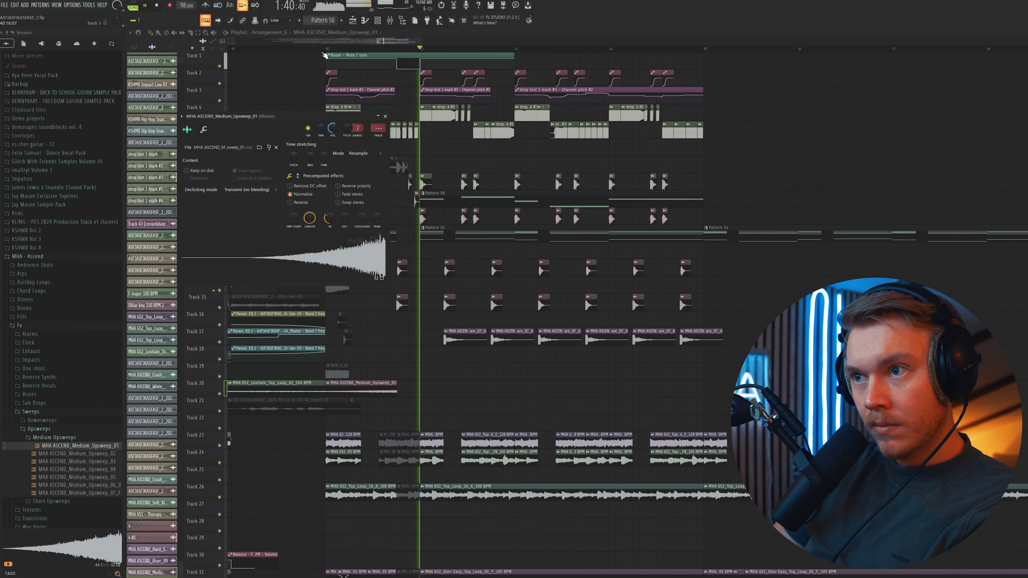
{"action": "key", "text": "Escape"}
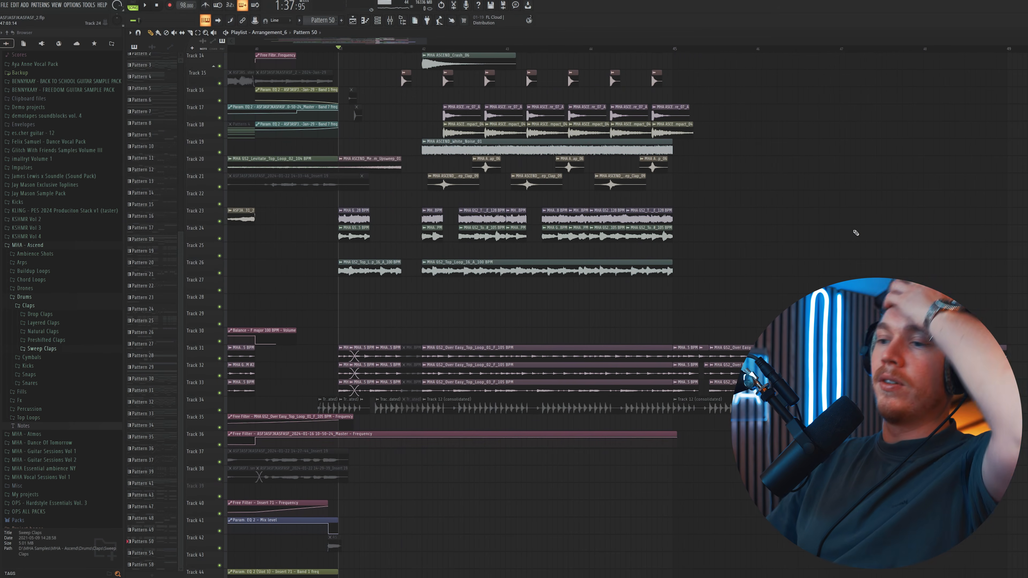
- Solo the top loop tracks 23, 24, 26 and 31 to 34, listen to them in the drop, and restore the other tracks
{"action": "scroll", "coordinate": [856, 233], "scroll_direction": "down", "scroll_amount": 1}
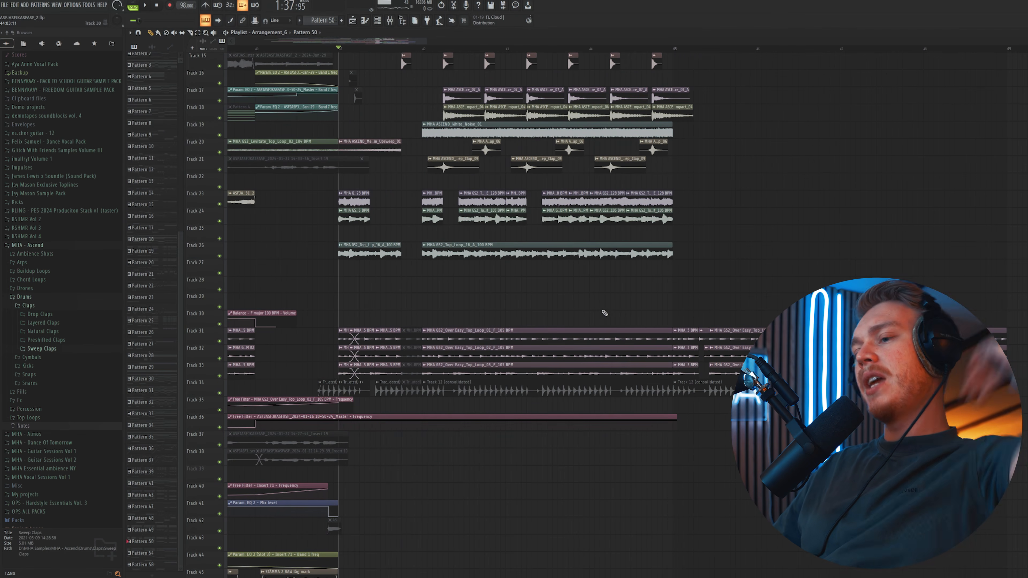
{"action": "right_click", "coordinate": [219, 221]}
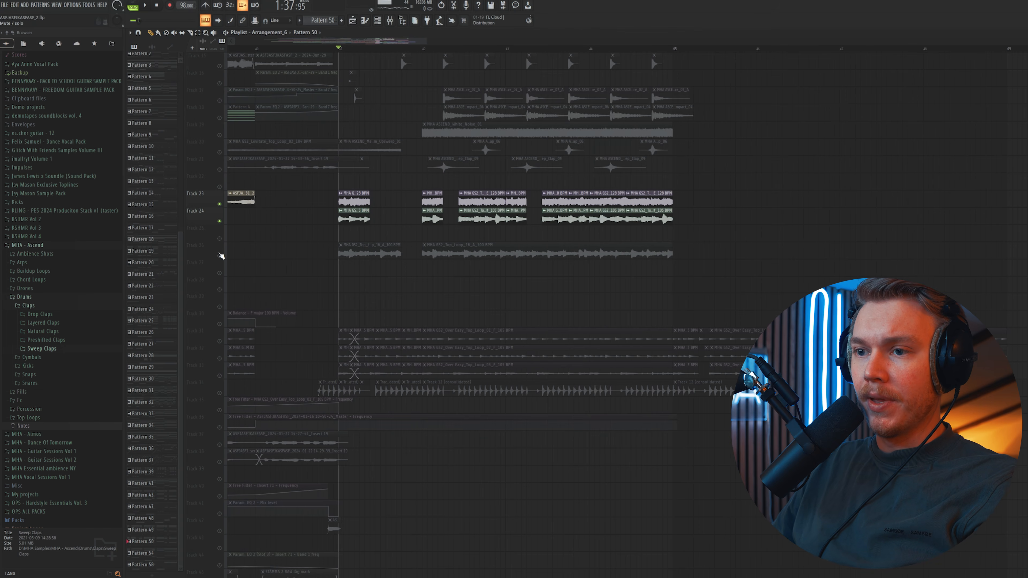
{"action": "left_click_drag", "start_coordinate": [221, 342], "coordinate": [221, 395]}
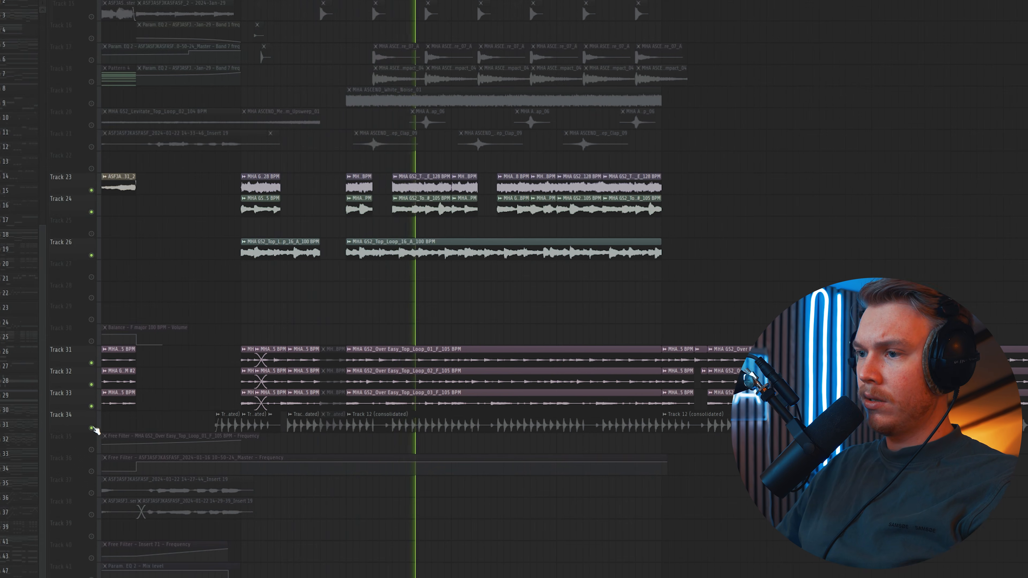
{"action": "right_click", "coordinate": [91, 428]}
{"action": "key", "text": "space"}
{"action": "scroll", "coordinate": [596, 315], "scroll_direction": "up", "scroll_amount": 3}
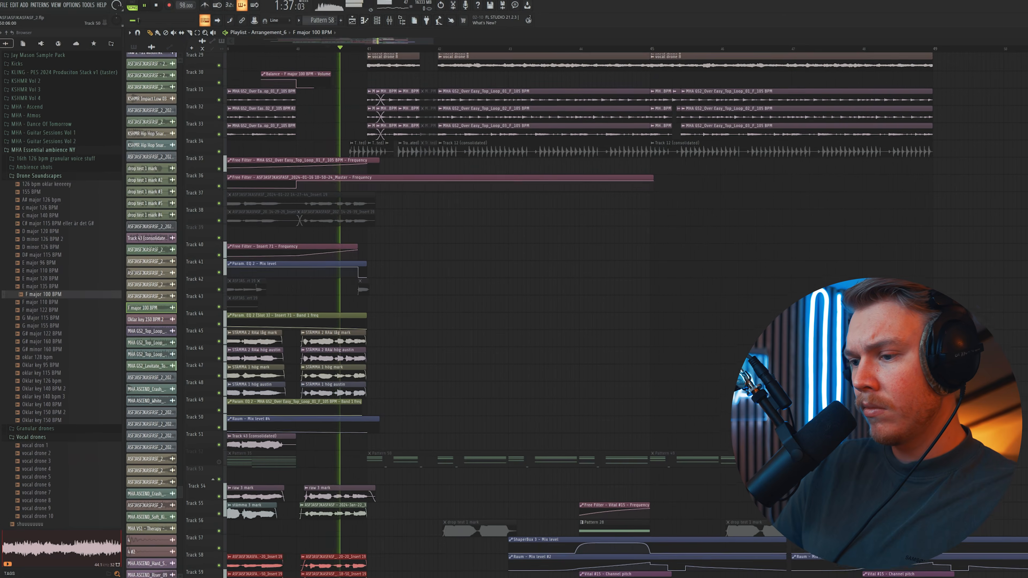
- Duplicate all notes of the Kontakt #8 Box Factory percussion in Pattern 71 and return to the playlist
{"action": "scroll", "coordinate": [486, 283], "scroll_direction": "up", "scroll_amount": 8}
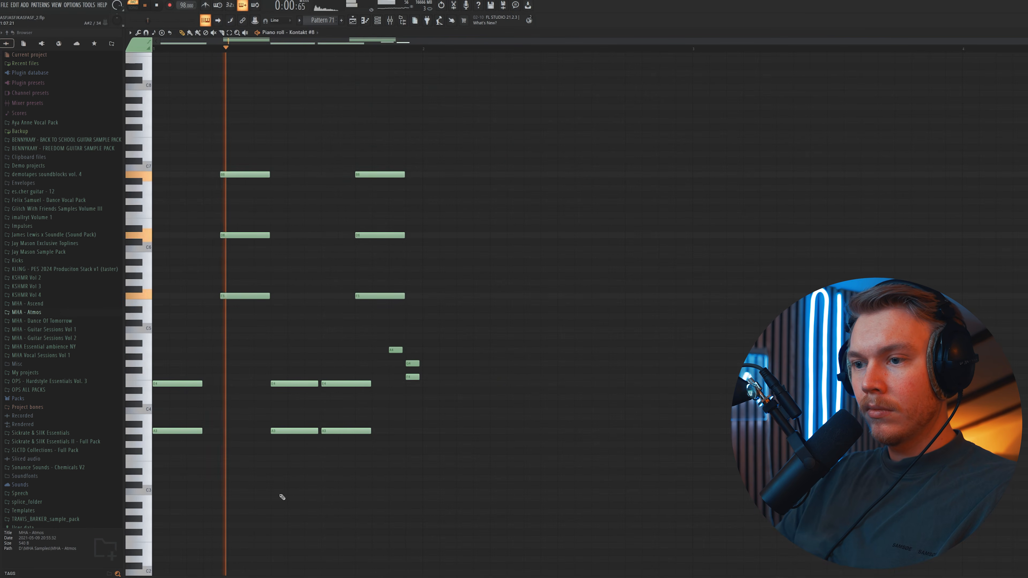
{"action": "key", "text": "ctrl+a"}
{"action": "key", "text": "ctrl+b"}
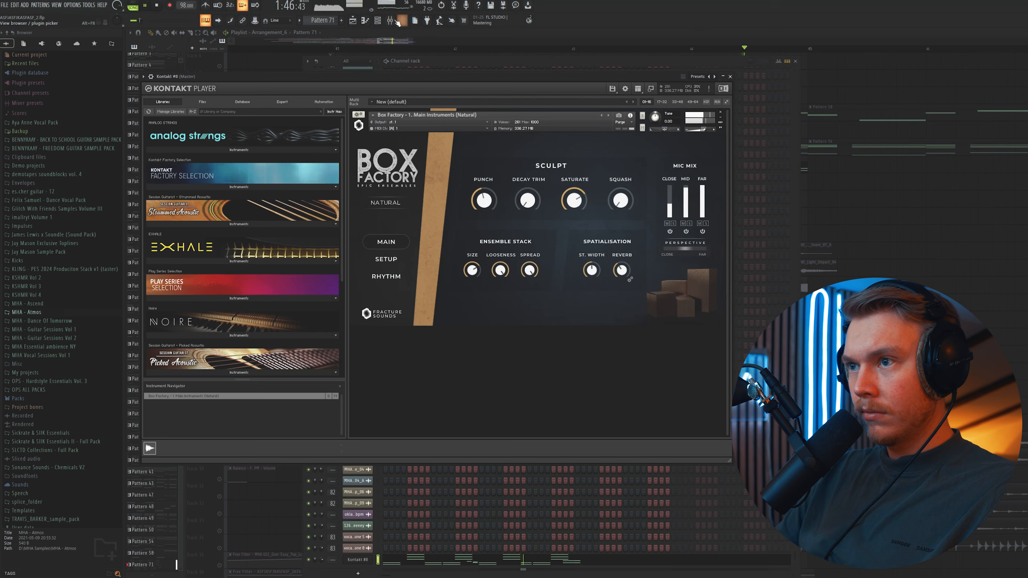
{"action": "left_click", "coordinate": [399, 21]}
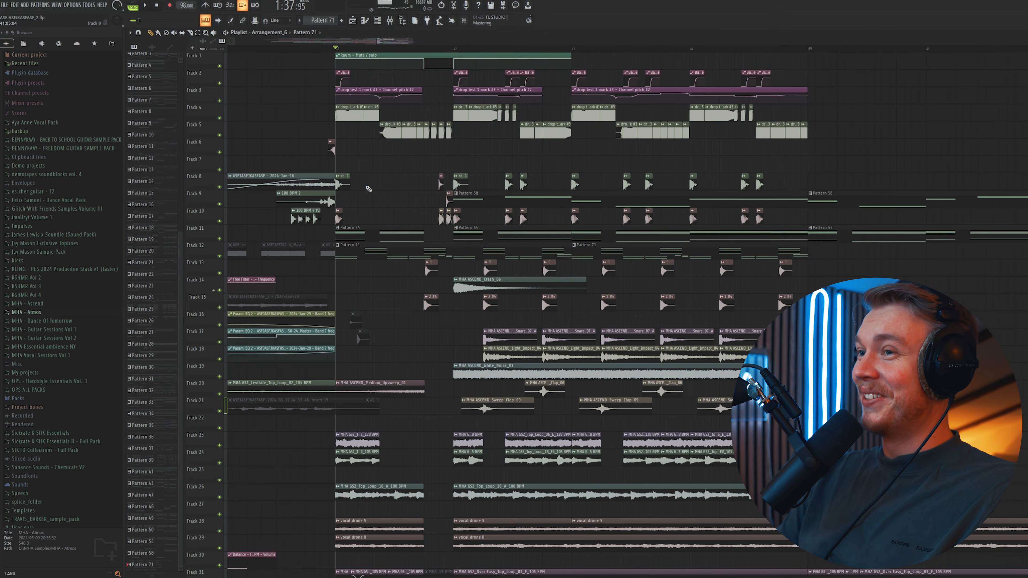
- Play the drop with Pattern 71, inspect the Fruity Parametric EQ 2 on Kontakt #8, and audition Track 12 in solo
{"action": "key", "text": "space"}
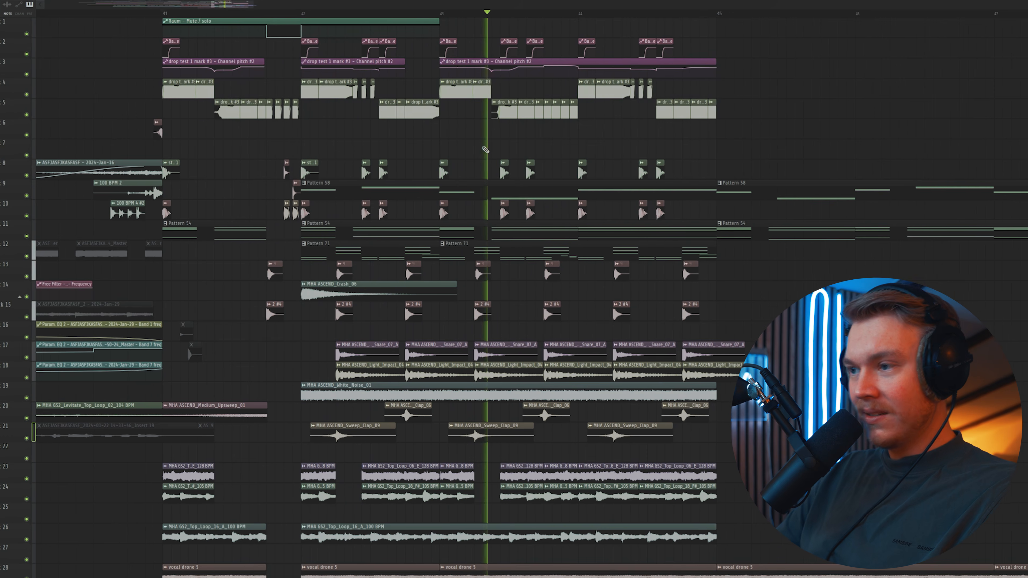
{"action": "key", "text": "F9"}
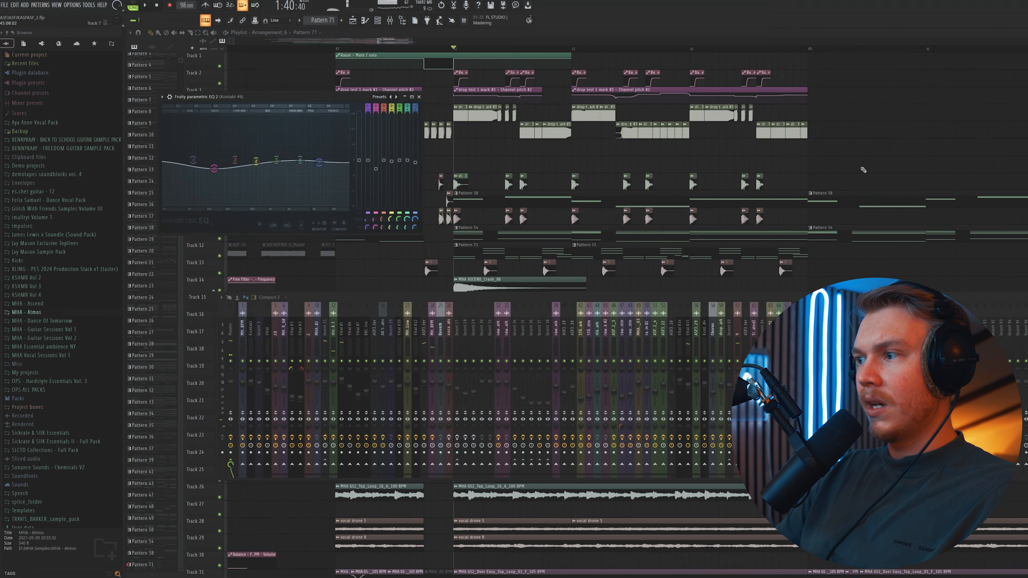
{"action": "right_click", "coordinate": [862, 166]}
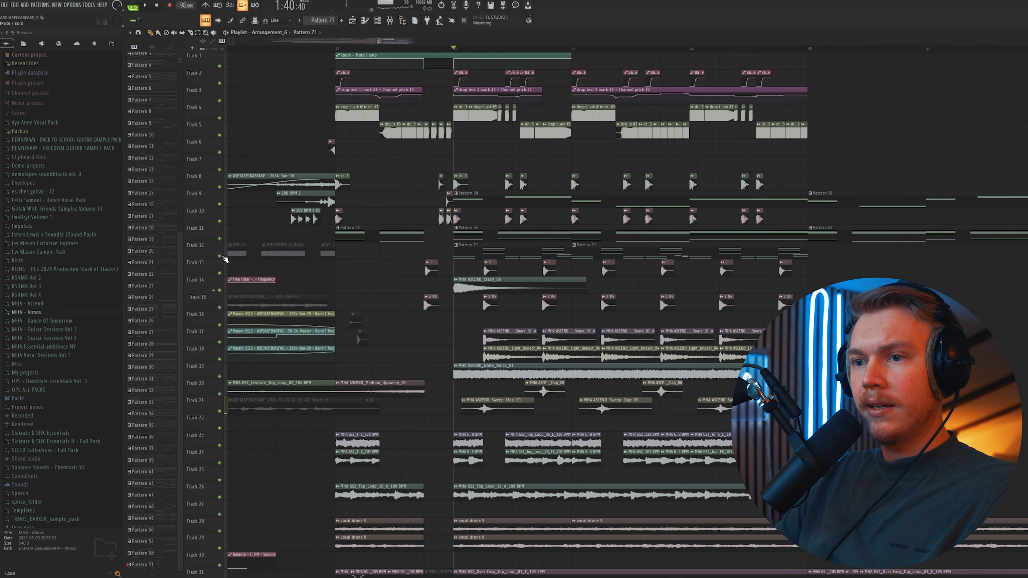
{"action": "right_click", "coordinate": [224, 258]}
{"action": "right_click", "coordinate": [220, 256]}
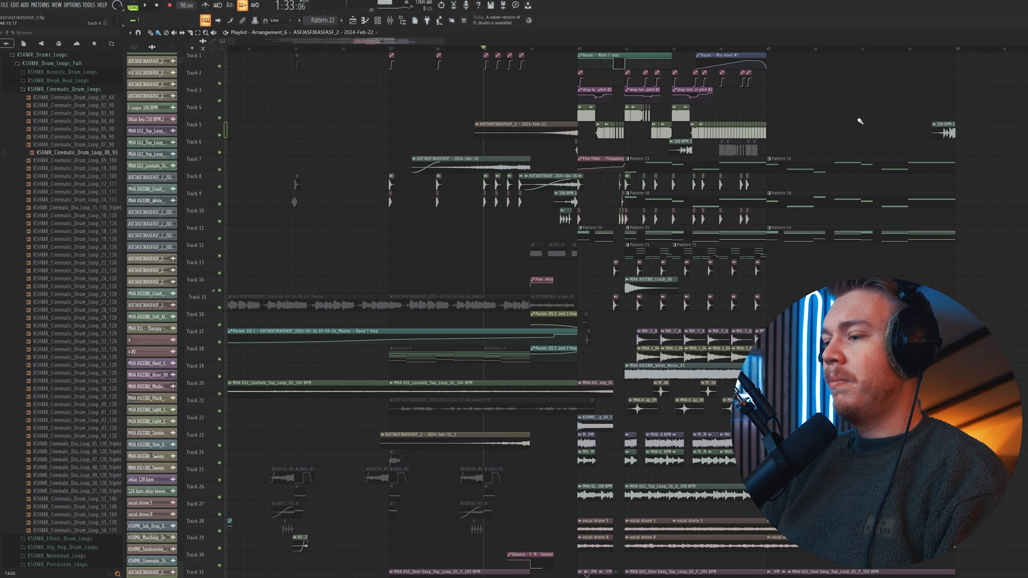
- Examine the drop's layers across the playlist, from the vocal chops down to Pattern 22 and the KSHMR percussion loops
{"action": "scroll", "coordinate": [723, 234], "scroll_direction": "down", "scroll_amount": 10}
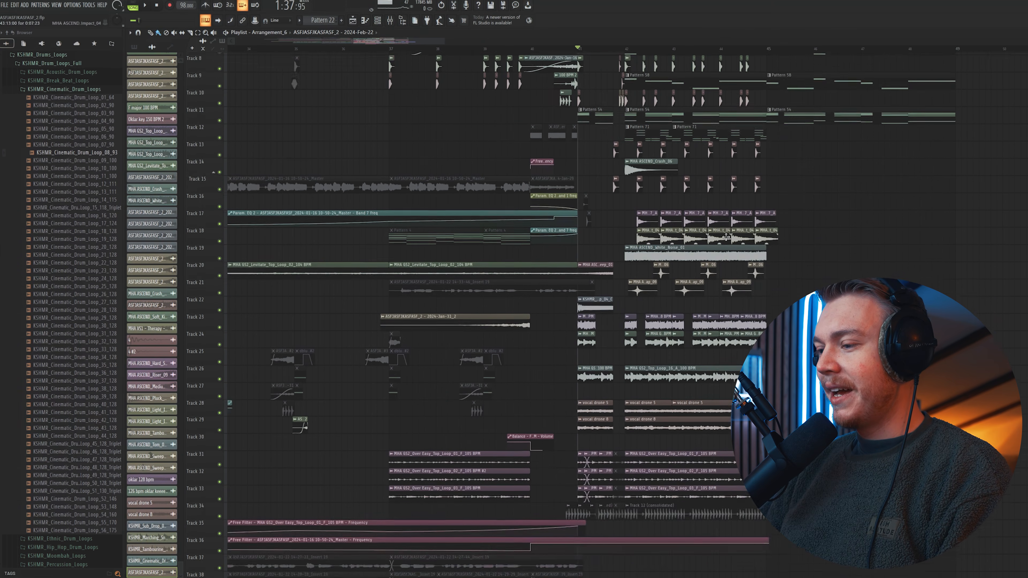
{"action": "scroll", "coordinate": [465, 346], "scroll_direction": "up", "scroll_amount": 3}
{"action": "scroll", "coordinate": [504, 294], "scroll_direction": "down", "scroll_amount": 3}
{"action": "scroll", "coordinate": [732, 271], "scroll_direction": "up", "scroll_amount": 11}
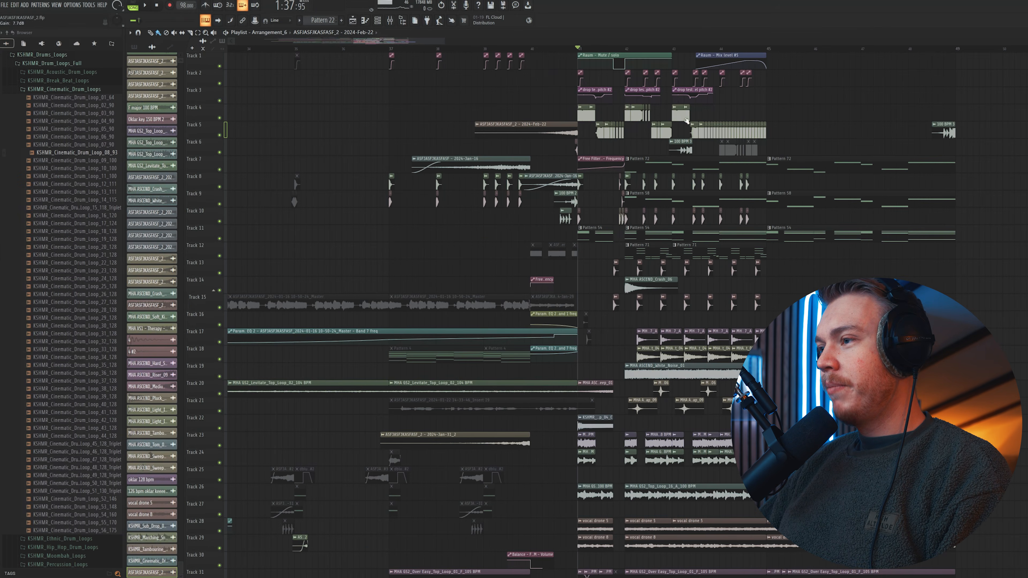
{"action": "scroll", "coordinate": [687, 117], "scroll_direction": "down", "scroll_amount": 3}
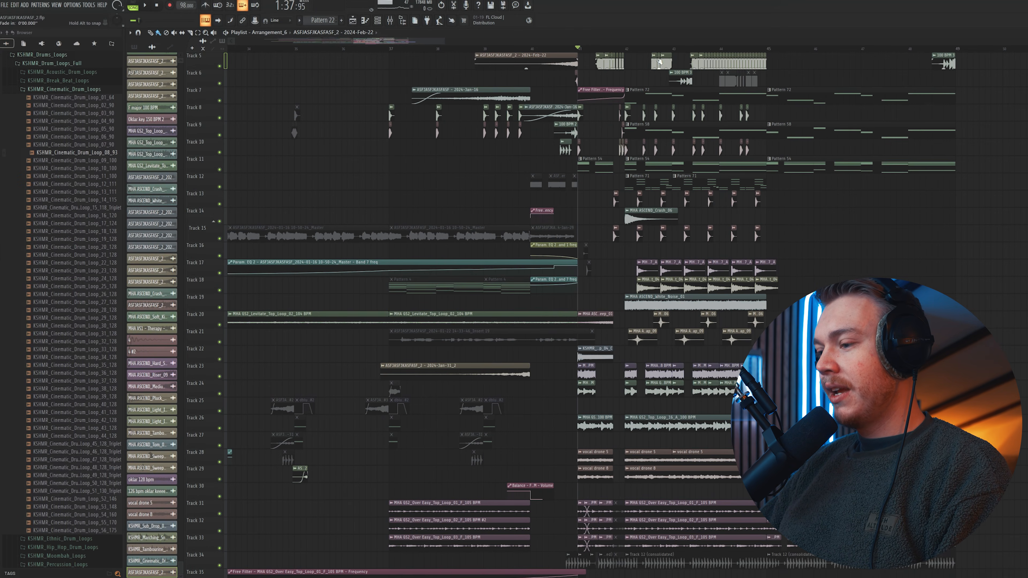
{"action": "scroll", "coordinate": [630, 281], "scroll_direction": "down", "scroll_amount": 9}
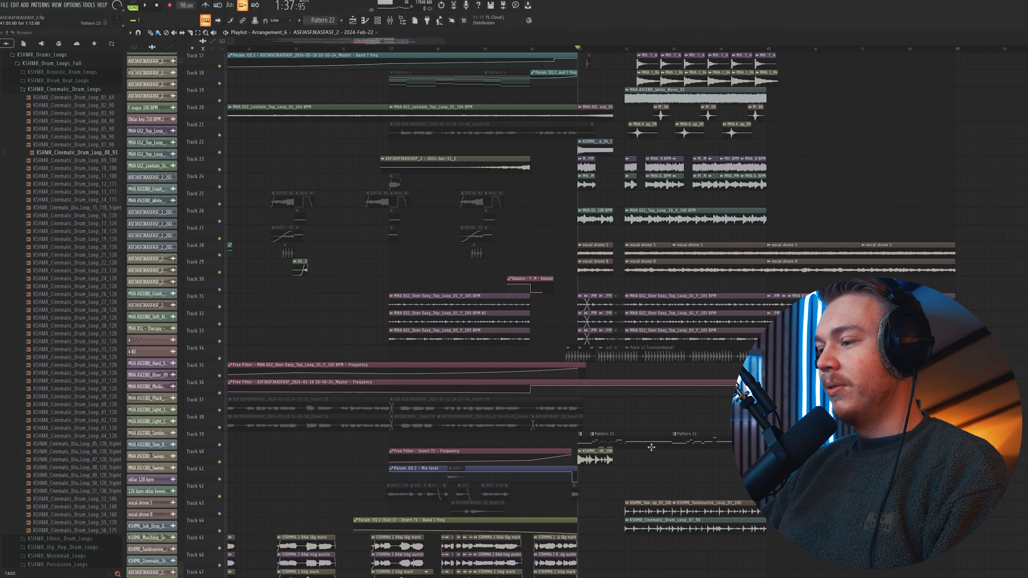
- Play the drop with the Pattern 22 melody and KSHMR loops and check the layer levels in the mixer
{"action": "scroll", "coordinate": [941, 165], "scroll_direction": "up", "scroll_amount": 1}
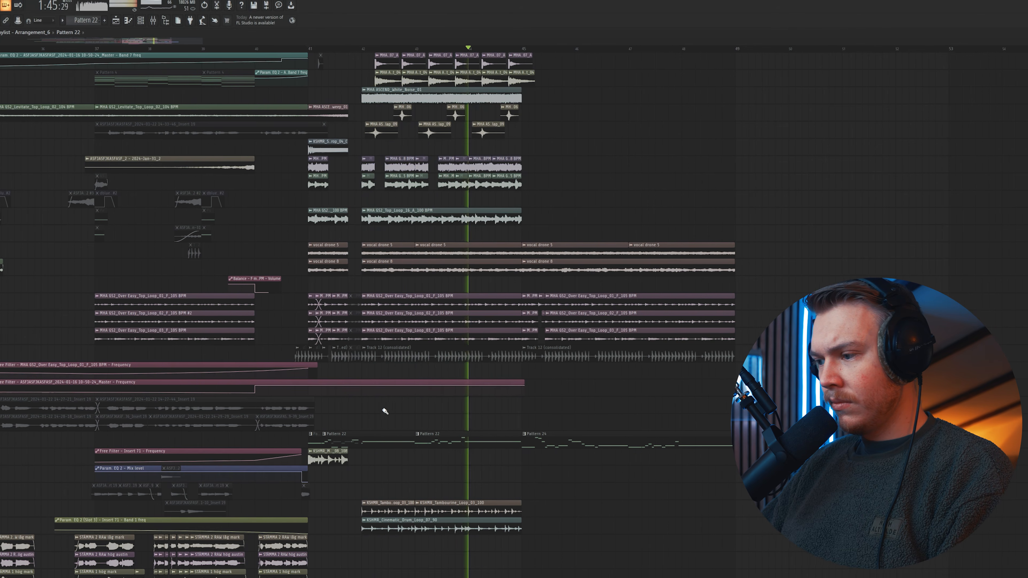
{"action": "key", "text": "F9"}
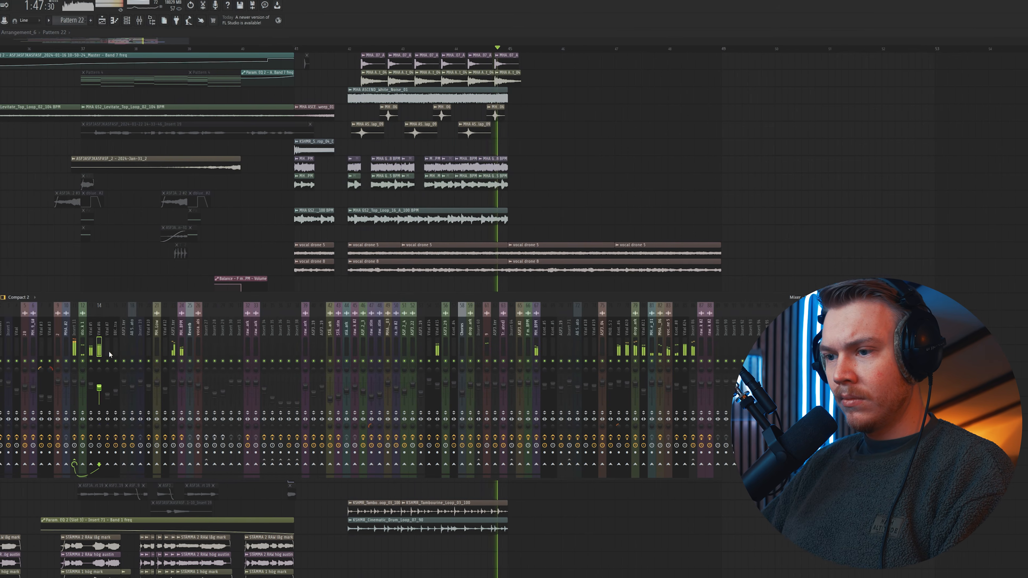
{"action": "key", "text": "F9"}
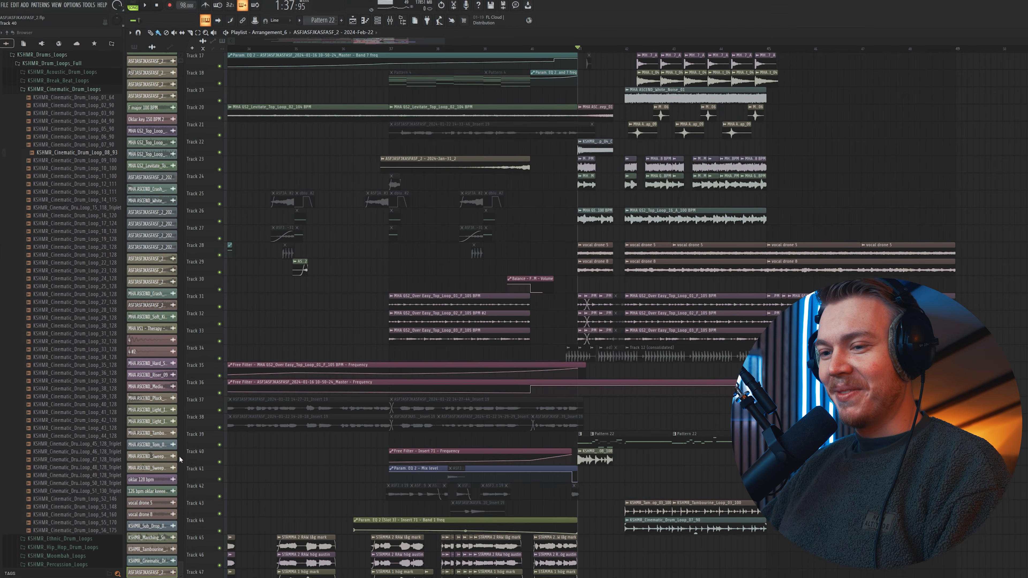
- Solo Track 39, review the Pattern 22 melody notes and their Layer channel, and return to the playlist
{"action": "left_click", "coordinate": [219, 445], "text": "ctrl"}
{"action": "double_click", "coordinate": [628, 444]}
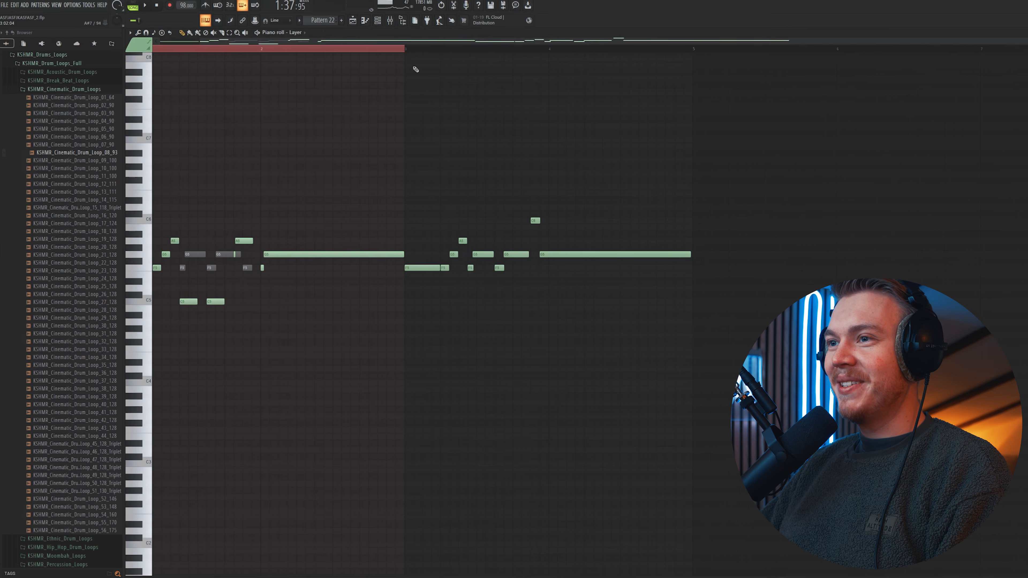
{"action": "left_click", "coordinate": [389, 23]}
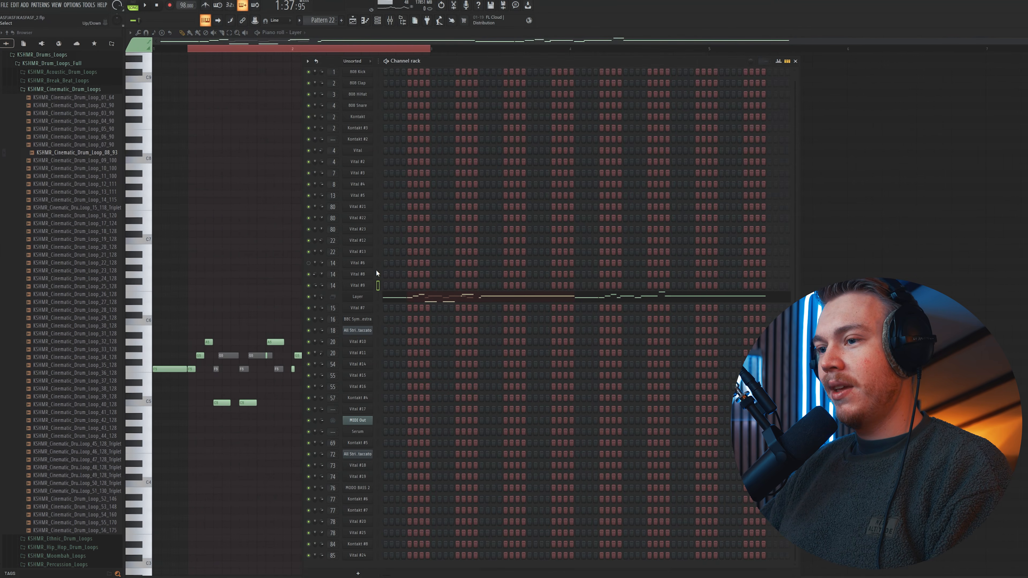
{"action": "key", "text": "F5"}
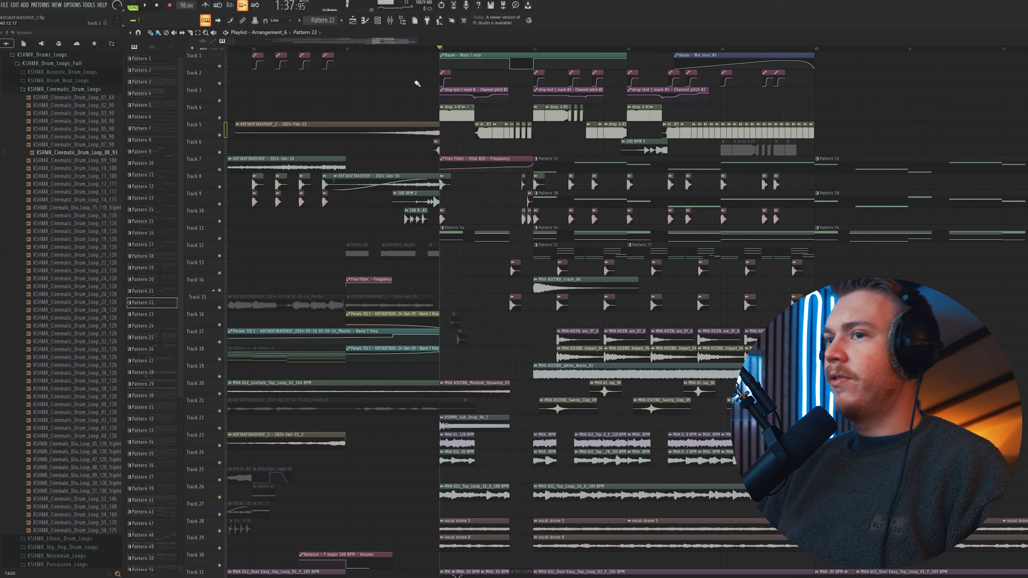